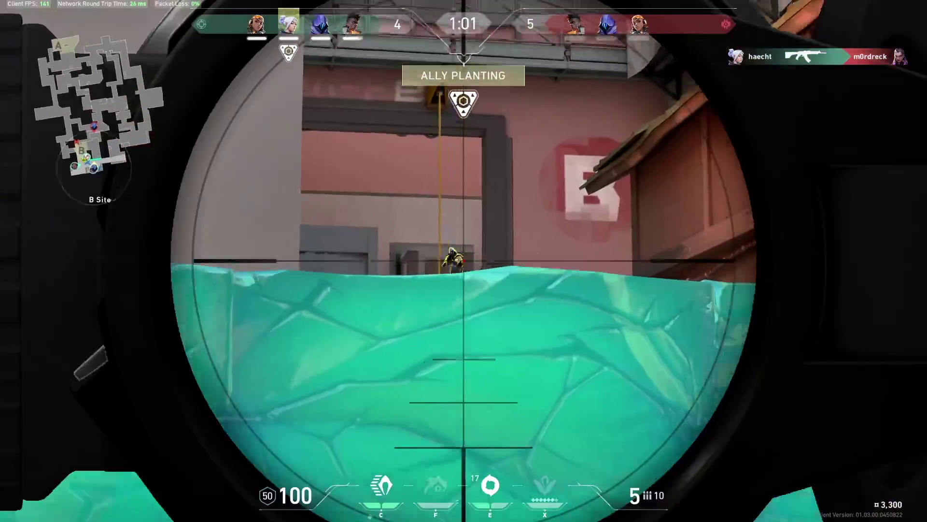
In the game, shoot the enemy through the sniper scope, land by the building and move inside
{"action": "left_click", "coordinate": [463, 261]}
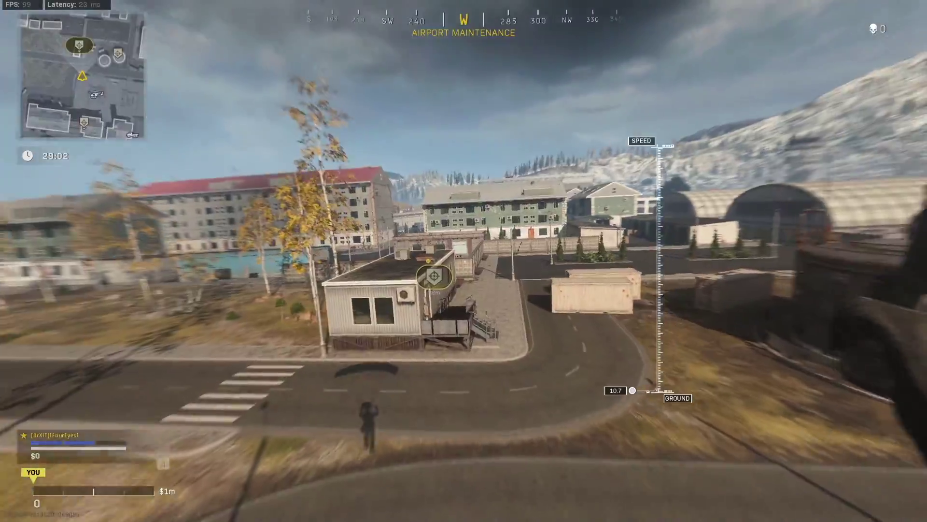
{"action": "key", "text": "ctrl"}
{"action": "key", "text": "w"}
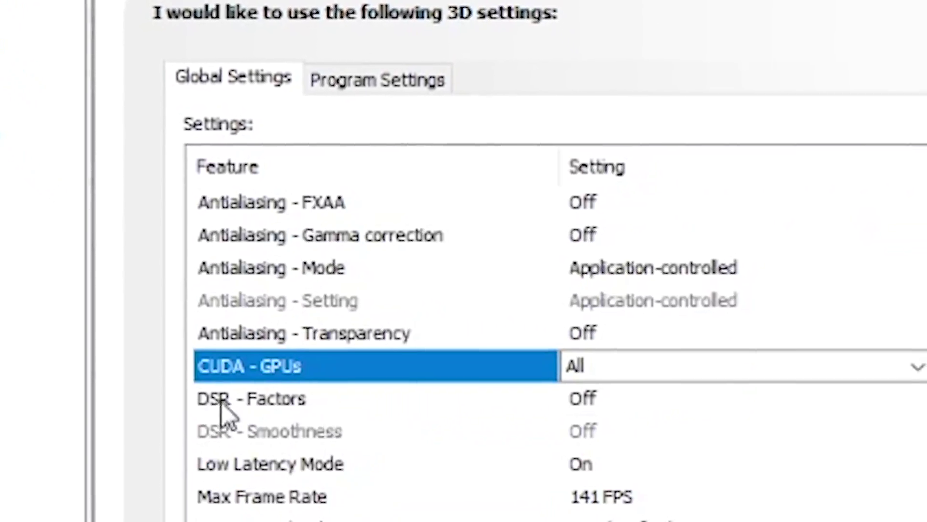
{"action": "left_click", "coordinate": [222, 403]}
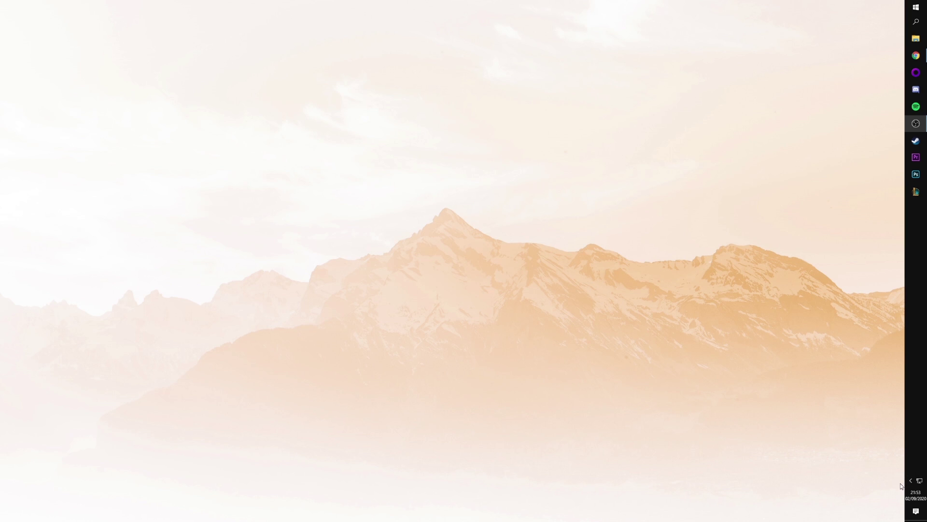
Launch NVIDIA Control Panel from the hidden NVIDIA tray icon's menu
{"action": "left_click", "coordinate": [910, 480]}
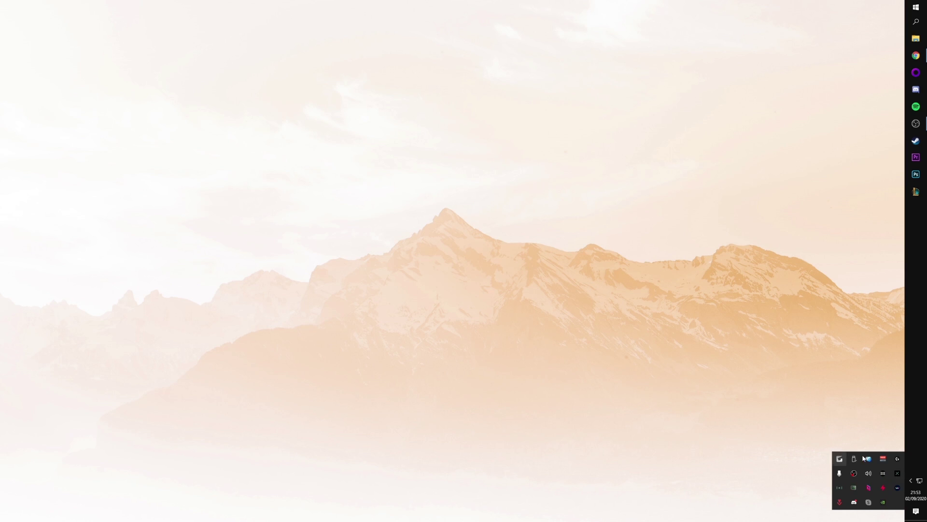
{"action": "right_click", "coordinate": [884, 503]}
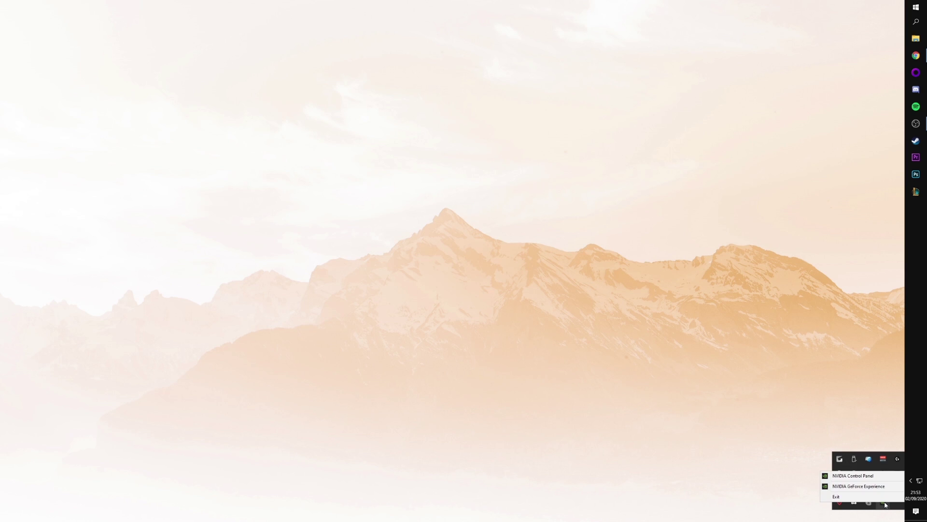
{"action": "left_click", "coordinate": [860, 477]}
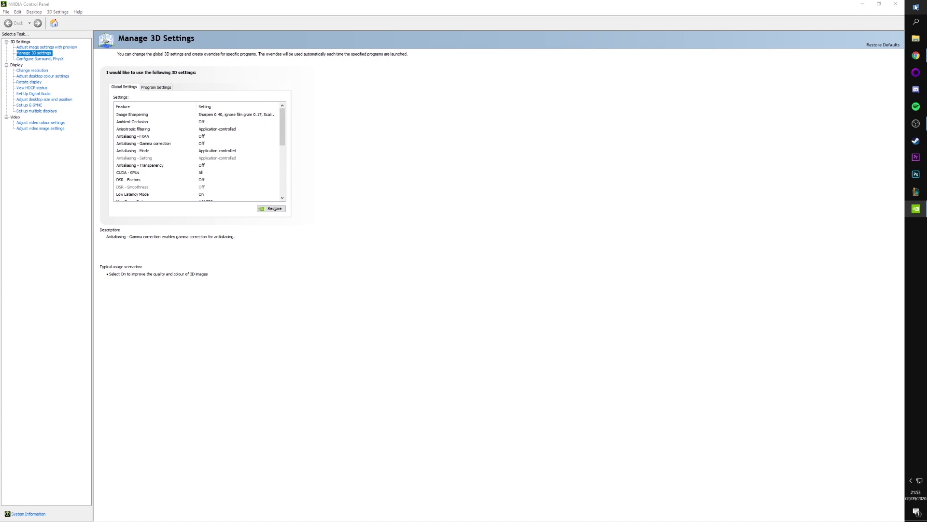
{"action": "left_click", "coordinate": [915, 8]}
{"action": "type", "text": "nvidi"}
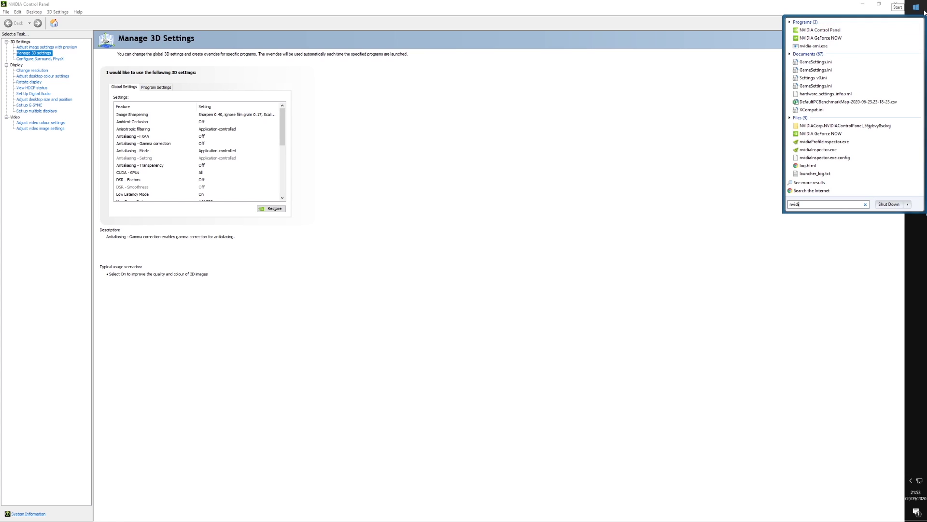
{"action": "left_click", "coordinate": [398, 198]}
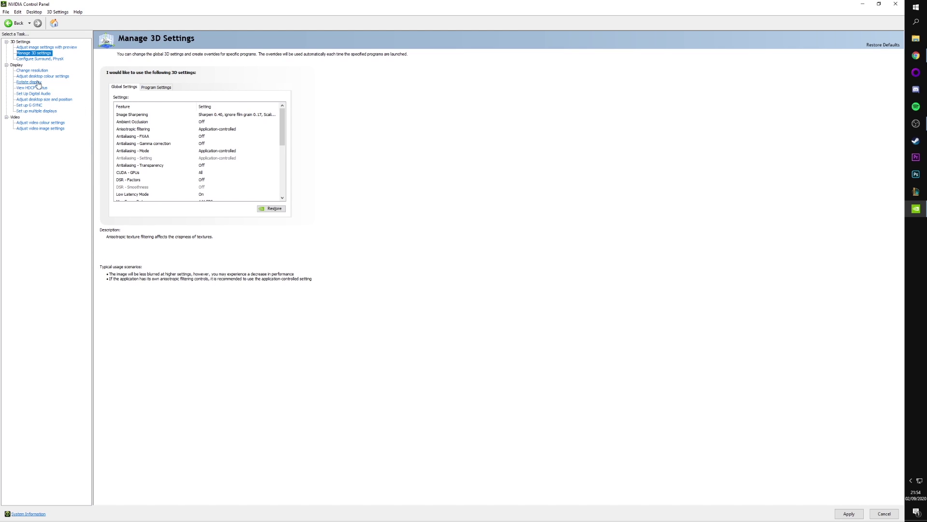
Switch to the Adjust image settings with preview page, which uses the advanced 3D image settings
{"action": "left_click", "coordinate": [23, 48]}
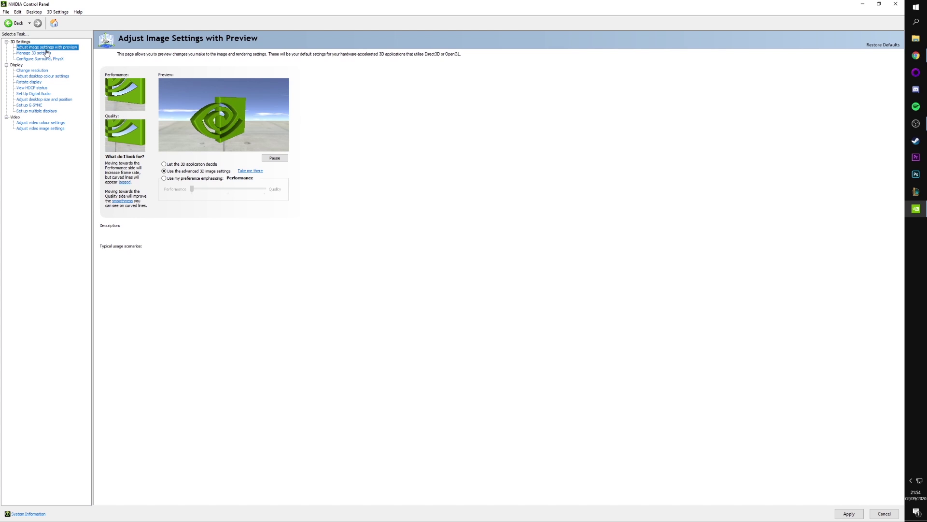
{"action": "mouse_move", "coordinate": [168, 172]}
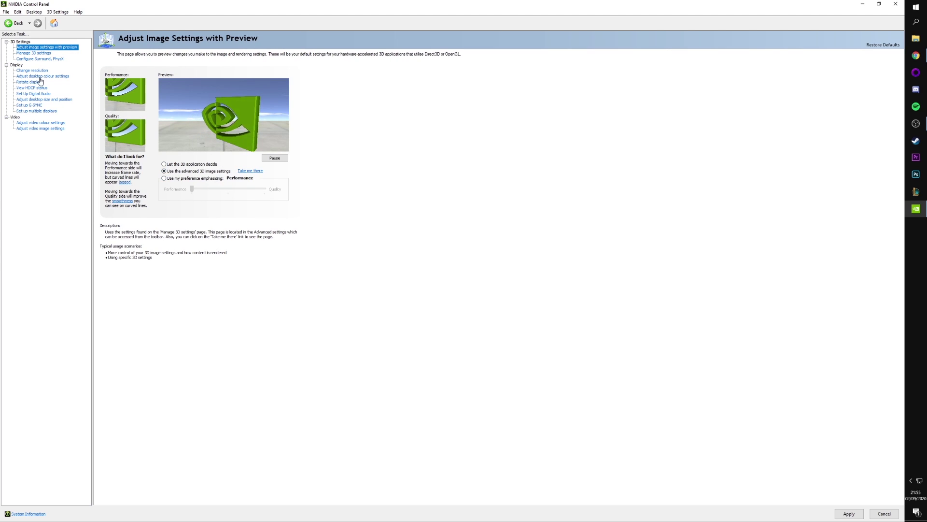
Return to Manage 3D settings, glance at Program Settings, and review Image Sharpening (sharpen 0.40, film grain 0.17)
{"action": "left_click", "coordinate": [42, 54]}
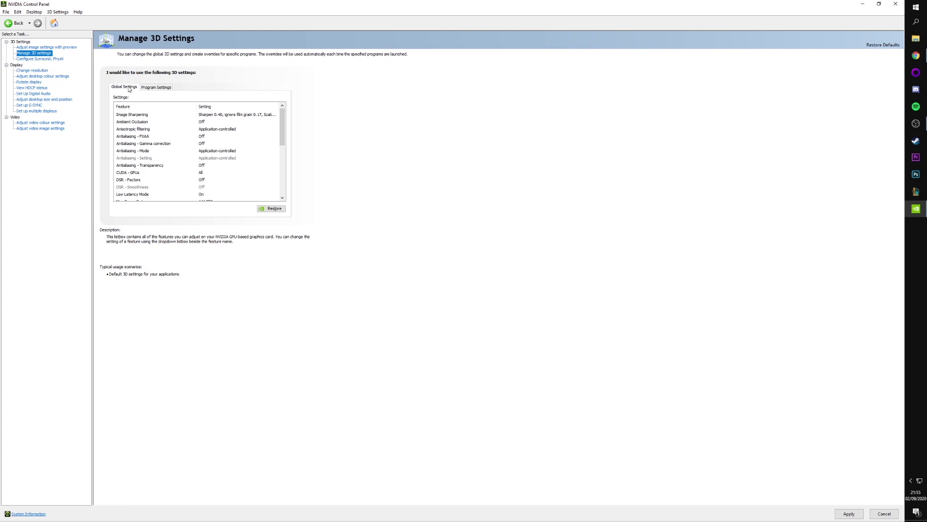
{"action": "left_click", "coordinate": [158, 88]}
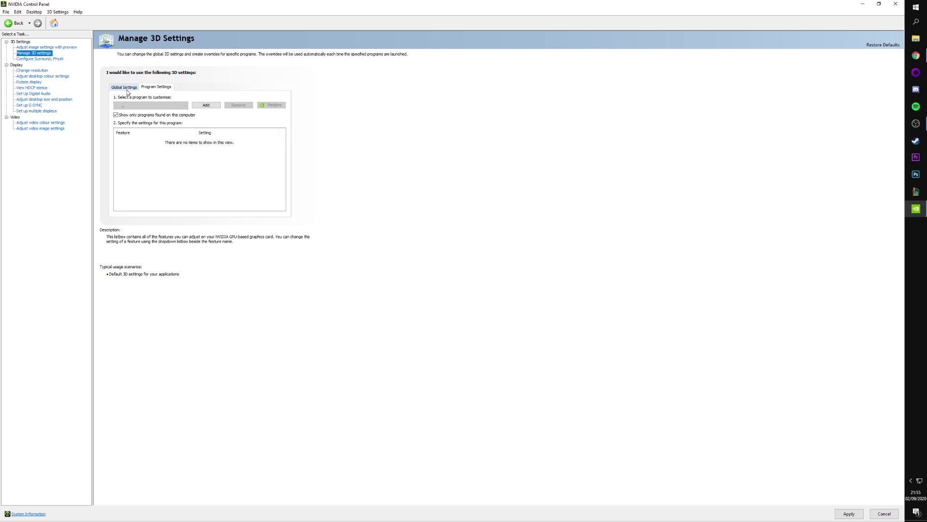
{"action": "left_click", "coordinate": [126, 90]}
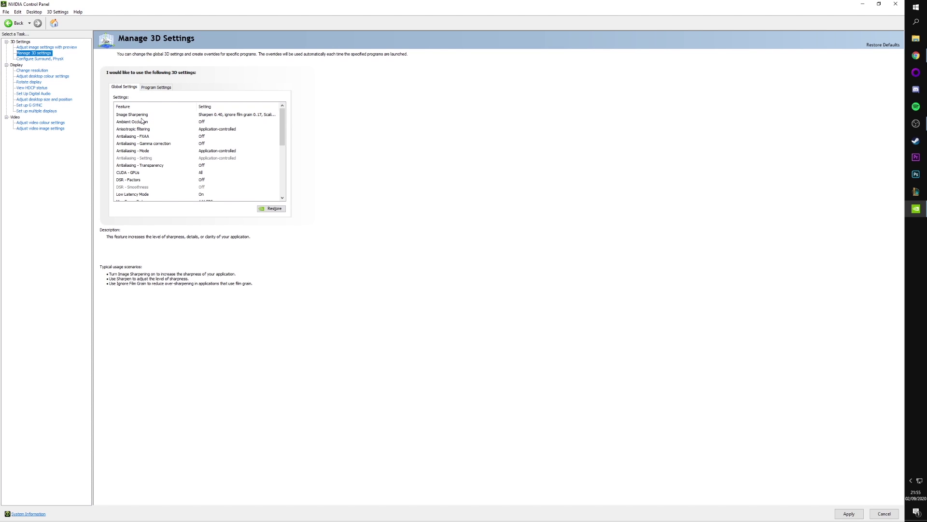
{"action": "left_click", "coordinate": [223, 115]}
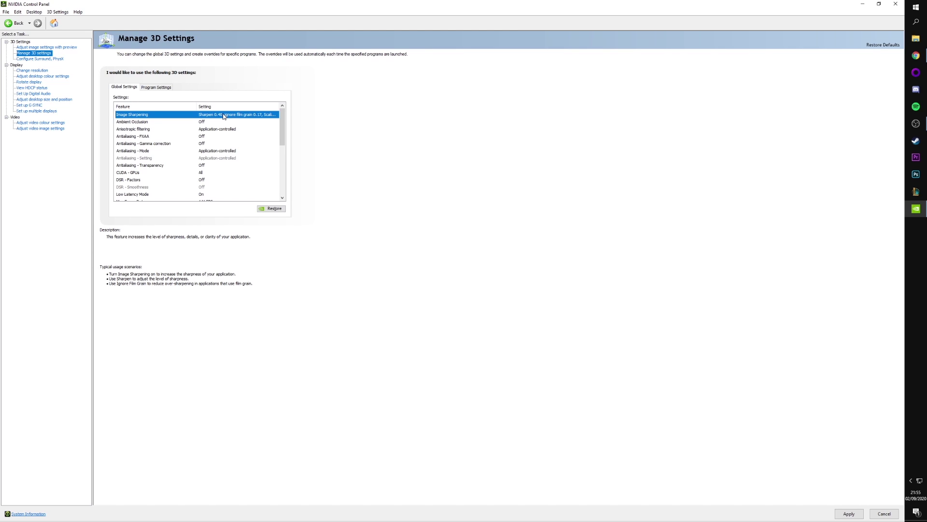
{"action": "left_click", "coordinate": [223, 116]}
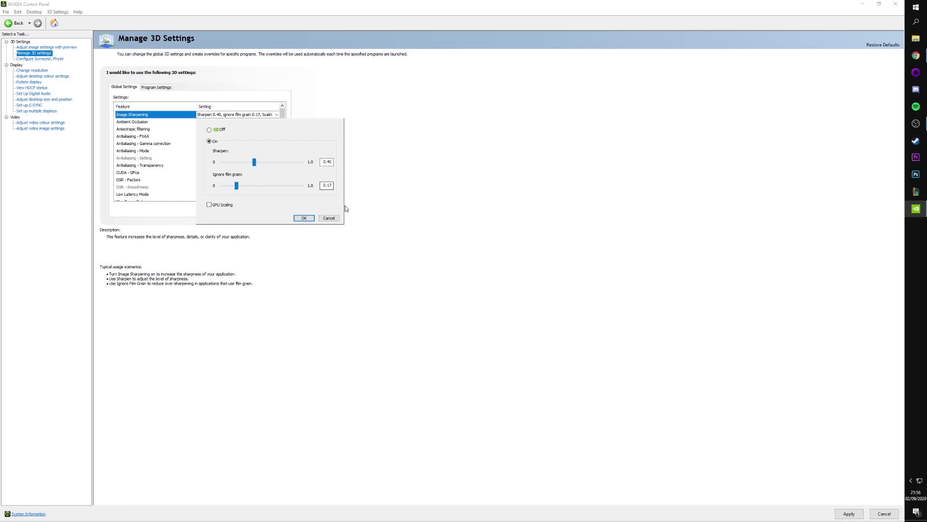
{"action": "left_click", "coordinate": [328, 218]}
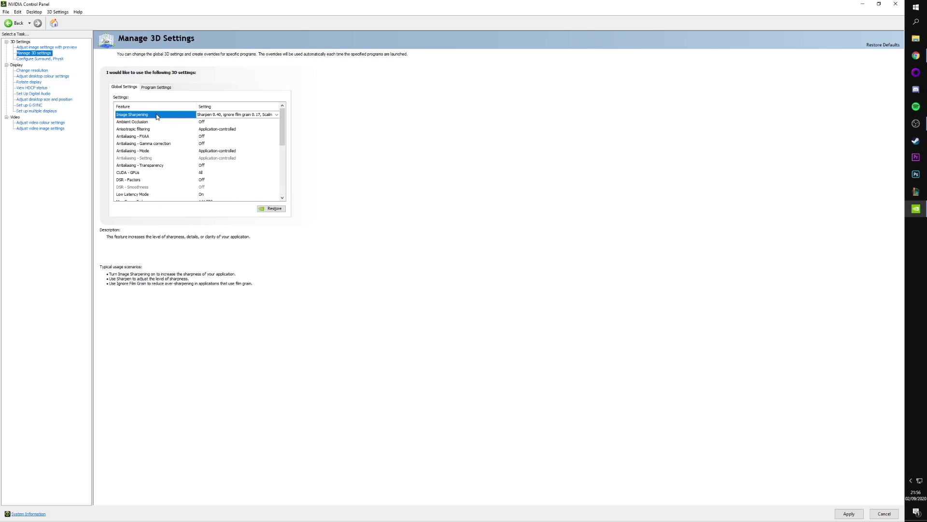
{"action": "mouse_move", "coordinate": [184, 124]}
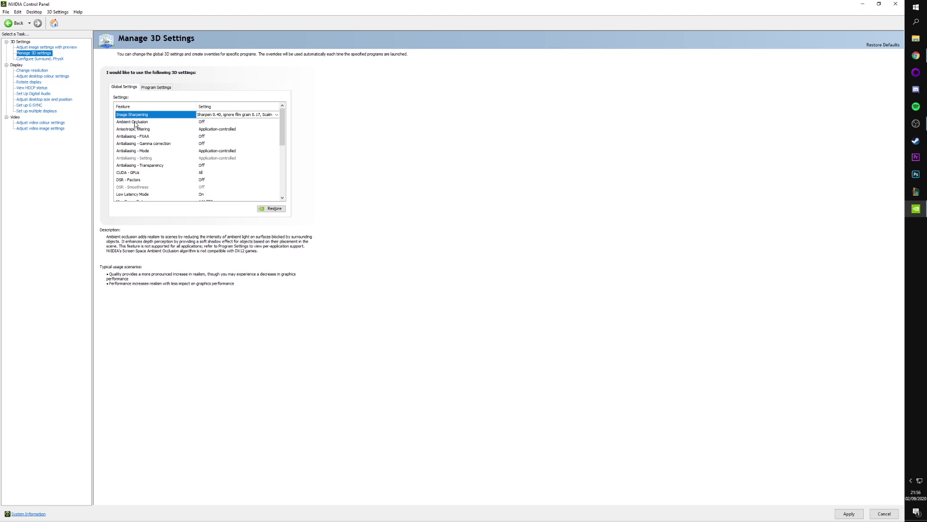
{"action": "left_click", "coordinate": [209, 123]}
{"action": "left_click", "coordinate": [208, 124]}
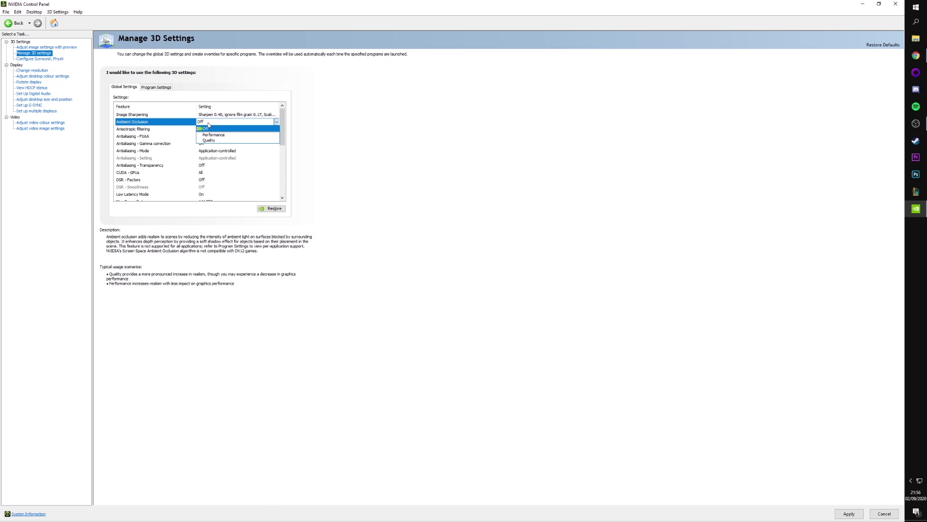
{"action": "left_click", "coordinate": [209, 127]}
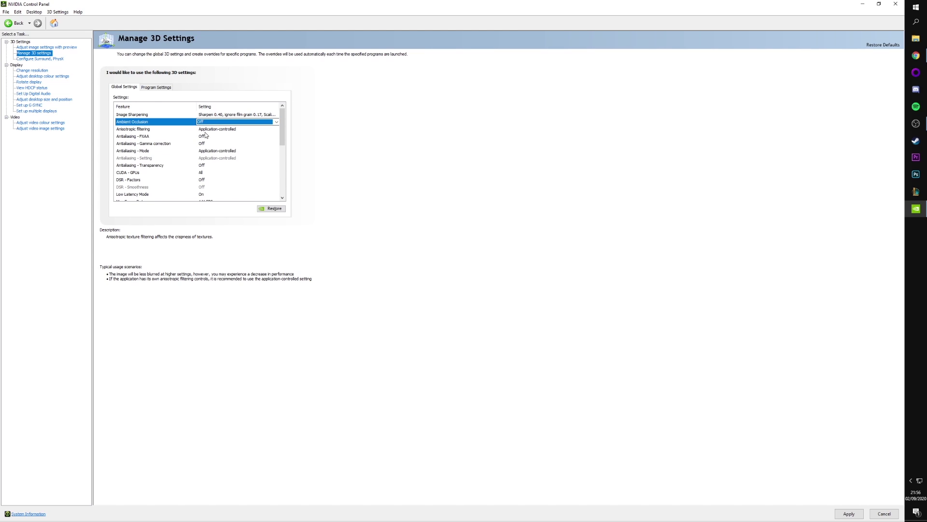
{"action": "left_click", "coordinate": [214, 129]}
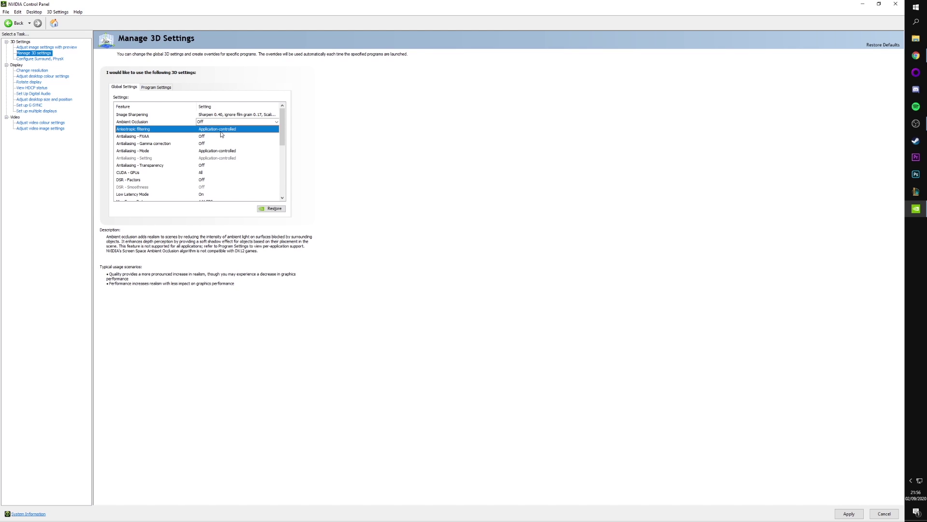
{"action": "left_click", "coordinate": [221, 130]}
{"action": "left_click", "coordinate": [231, 135]}
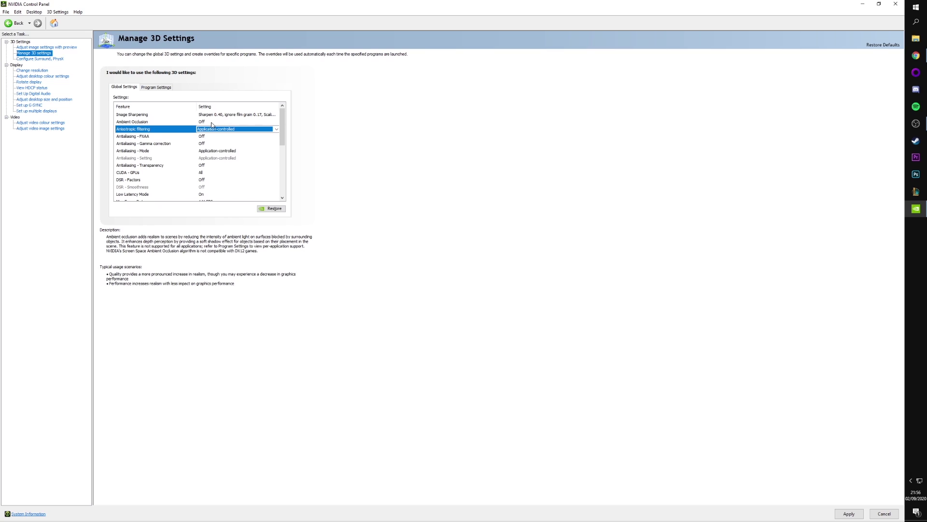
{"action": "left_click", "coordinate": [218, 122]}
{"action": "left_click", "coordinate": [214, 123]}
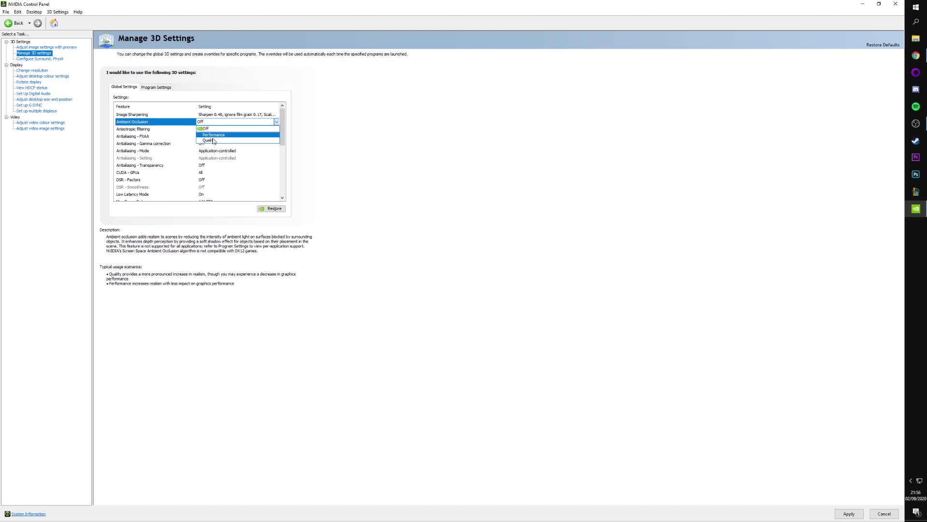
{"action": "left_click", "coordinate": [224, 128]}
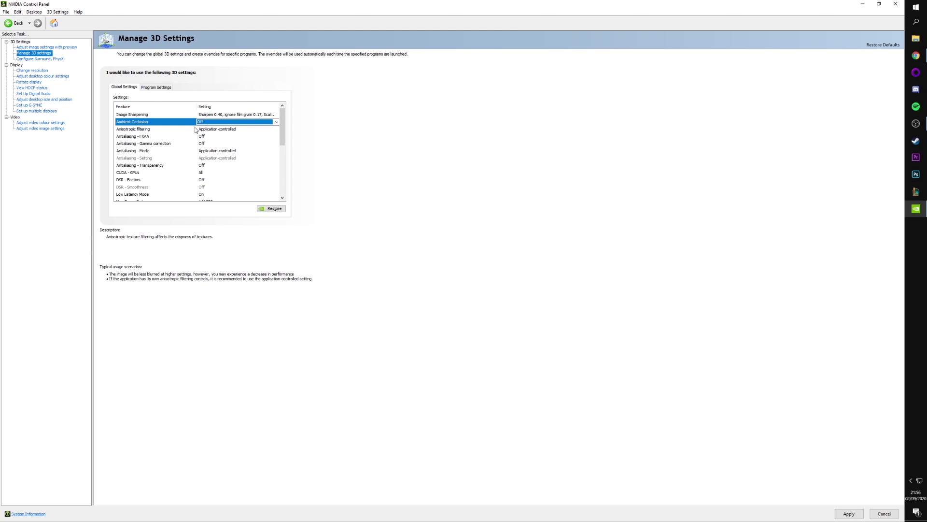
{"action": "left_click", "coordinate": [156, 129]}
{"action": "left_click", "coordinate": [163, 126]}
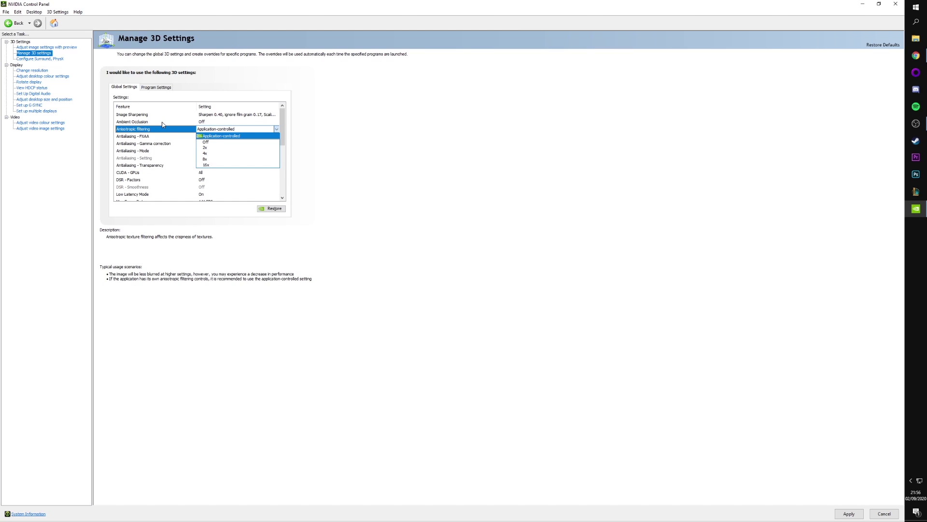
{"action": "left_click", "coordinate": [154, 141]}
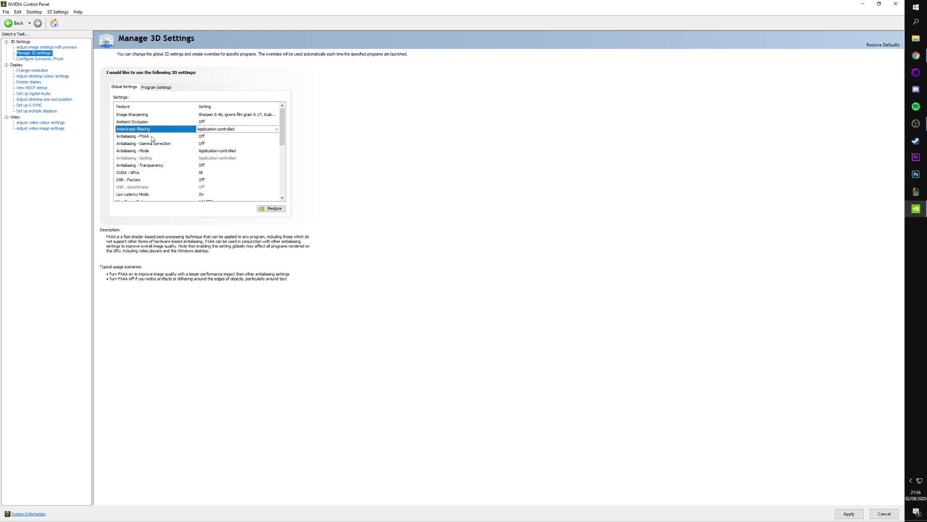
Keep Antialiasing FXAA and gamma correction Off and antialiasing mode Application-controlled
{"action": "left_click", "coordinate": [230, 137]}
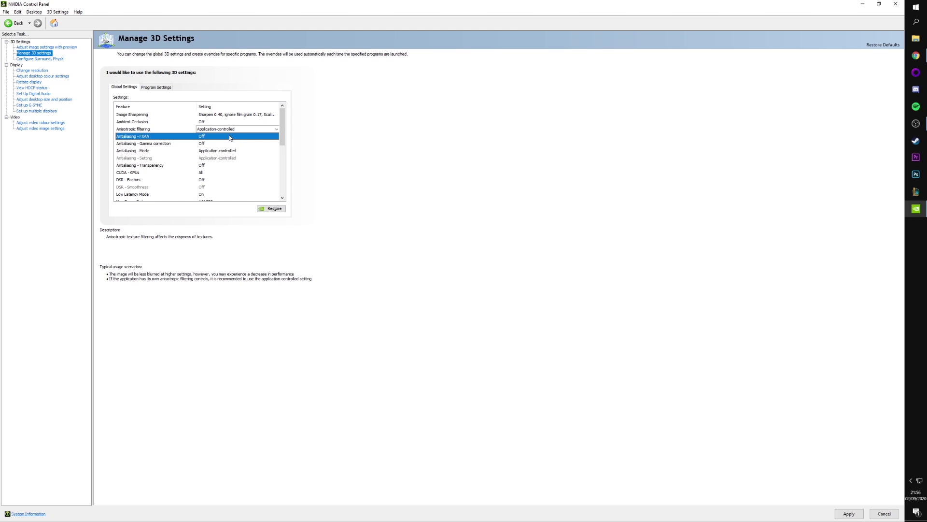
{"action": "left_click", "coordinate": [213, 138]}
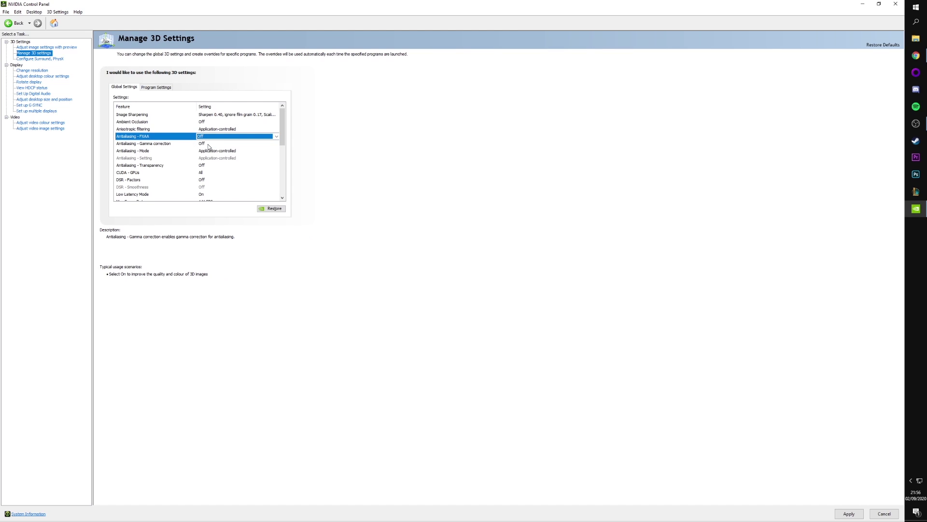
{"action": "left_click", "coordinate": [212, 144]}
{"action": "left_click", "coordinate": [210, 144]}
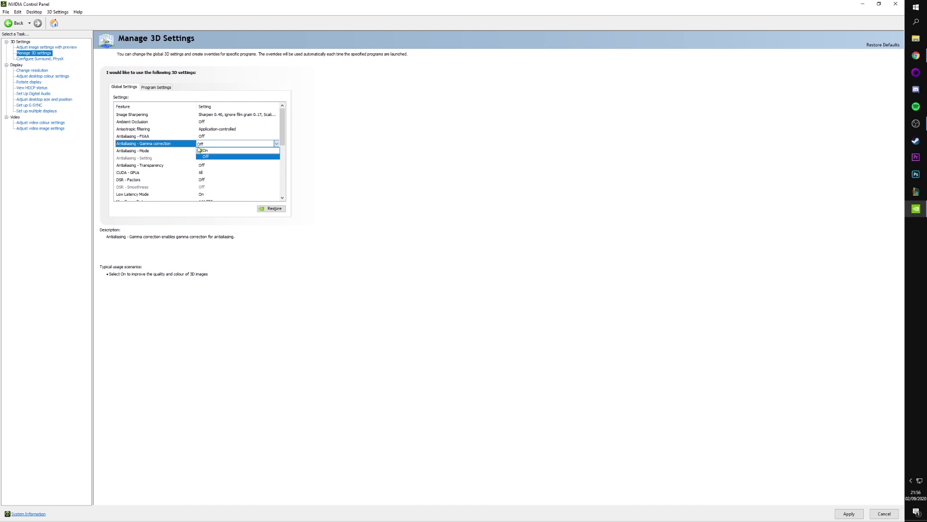
{"action": "left_click", "coordinate": [205, 156]}
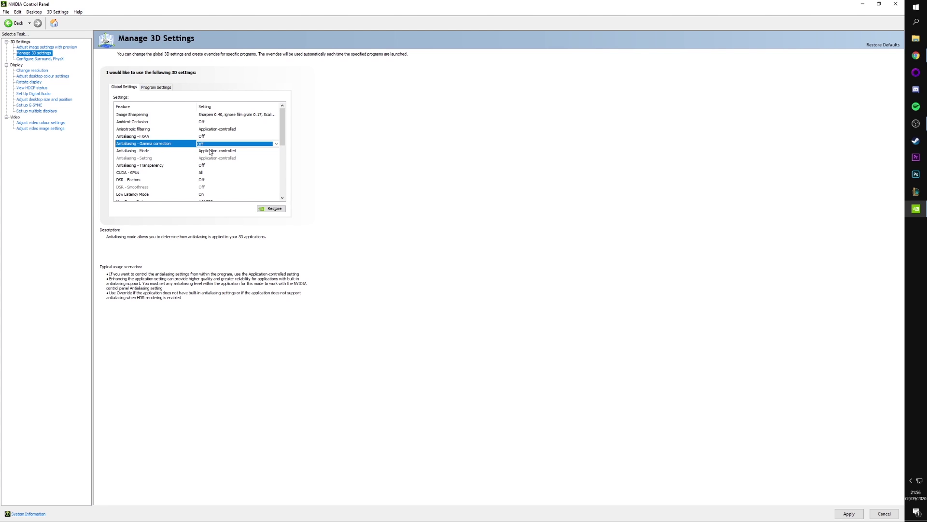
{"action": "left_click", "coordinate": [213, 151]}
{"action": "left_click", "coordinate": [211, 153]}
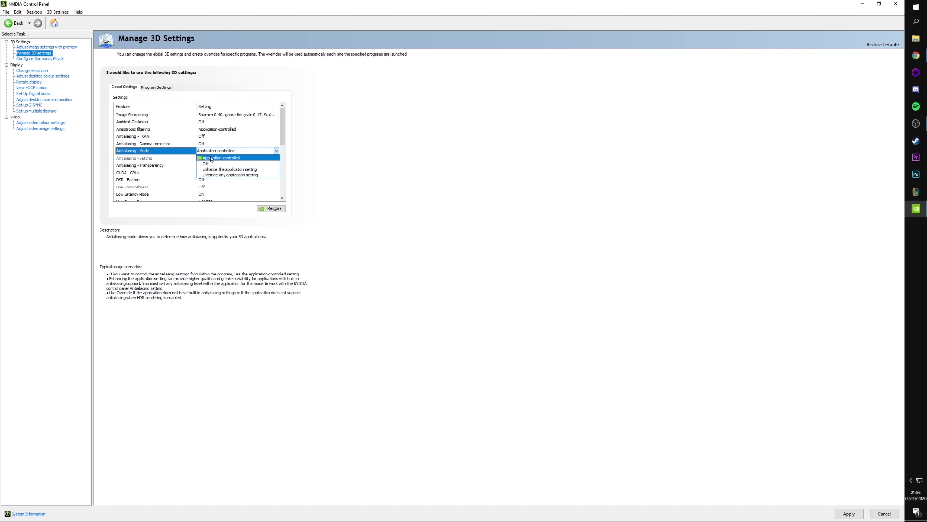
{"action": "left_click", "coordinate": [211, 158]}
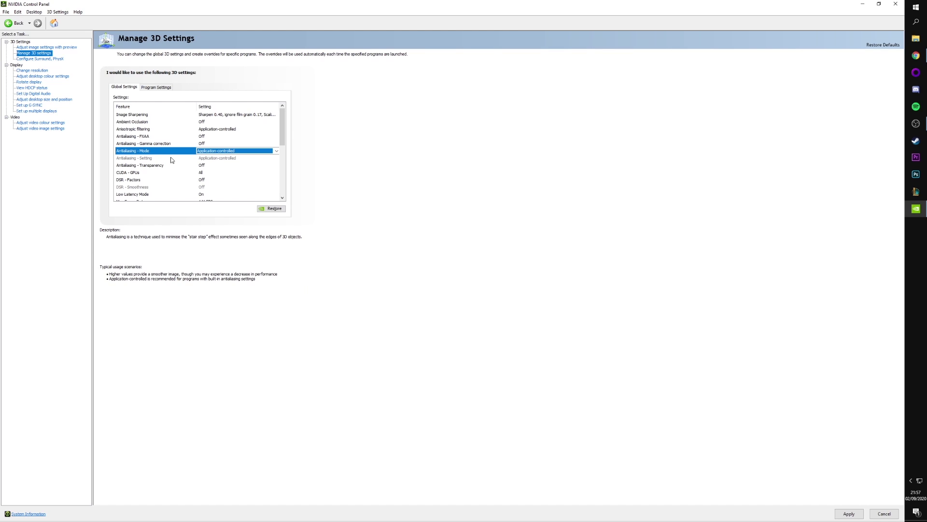
Check the CUDA - GPUs list, with the GeForce RTX 2070 SUPER ticked
{"action": "left_click", "coordinate": [146, 167]}
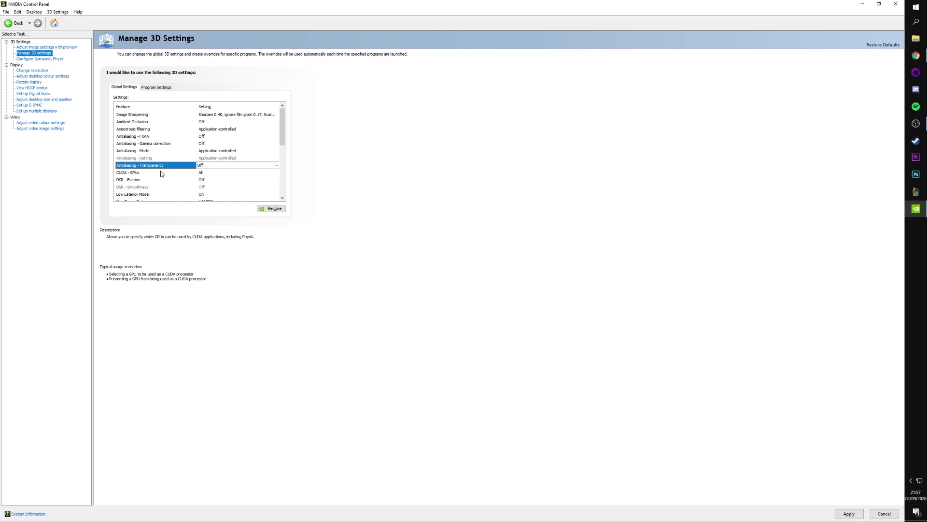
{"action": "left_click", "coordinate": [223, 173]}
{"action": "left_click", "coordinate": [220, 175]}
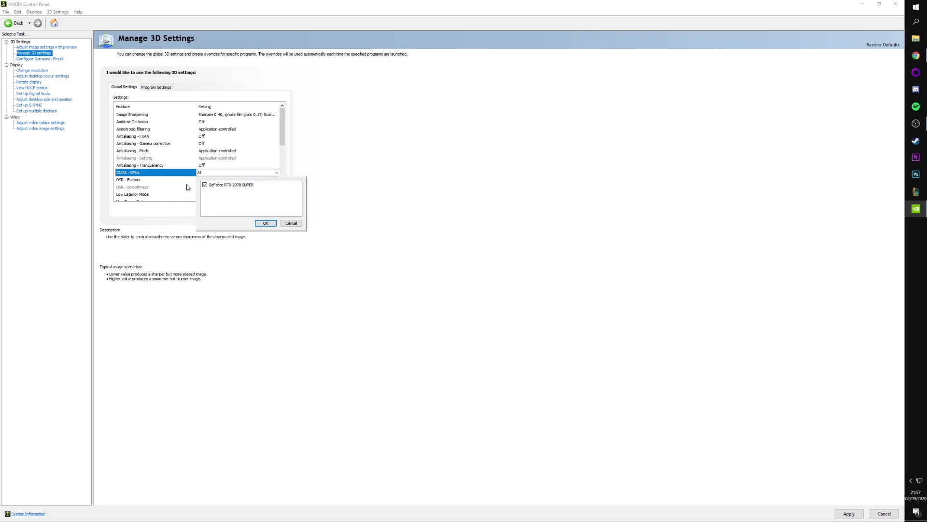
Keep CUDA - GPUs on All and leave DSR - Factors Off with no factors enabled
{"action": "left_click", "coordinate": [265, 223]}
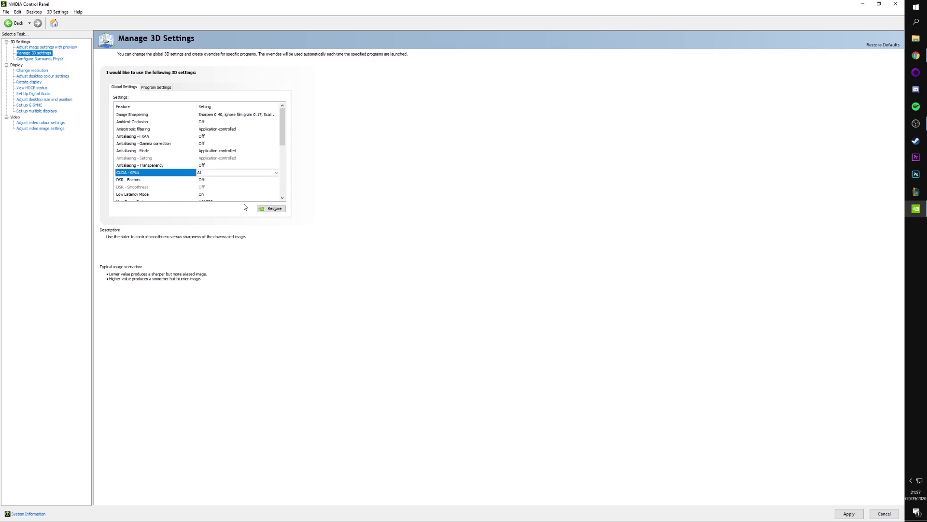
{"action": "scroll", "coordinate": [148, 160], "scroll_direction": "down", "scroll_amount": 1}
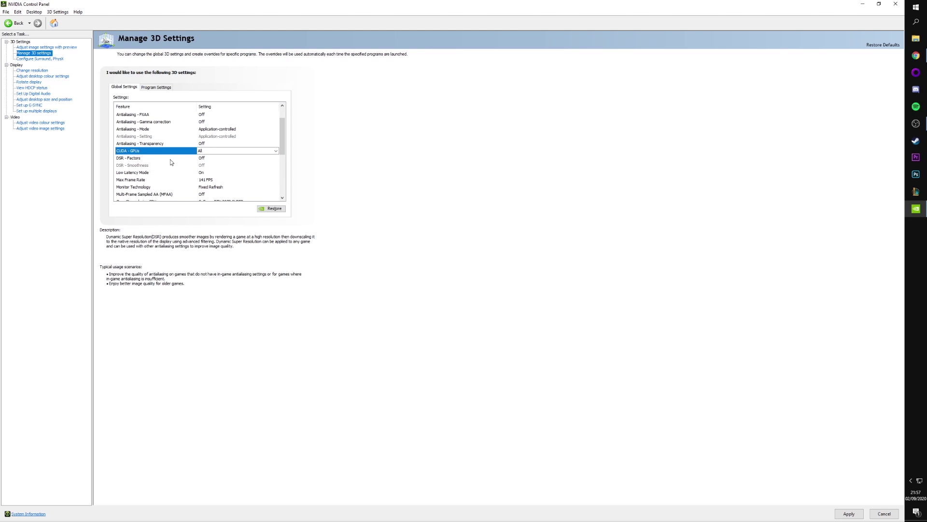
{"action": "left_click", "coordinate": [172, 159]}
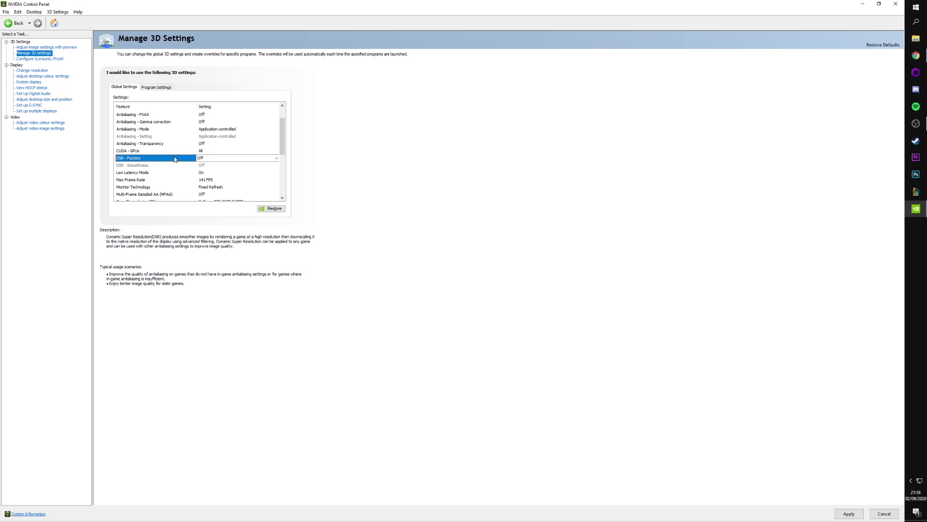
{"action": "left_click", "coordinate": [202, 161]}
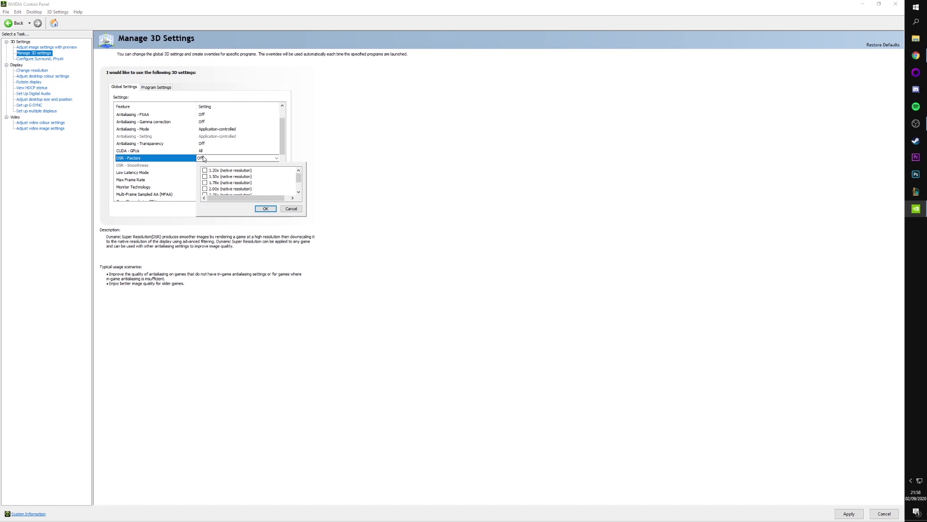
{"action": "left_click", "coordinate": [297, 209]}
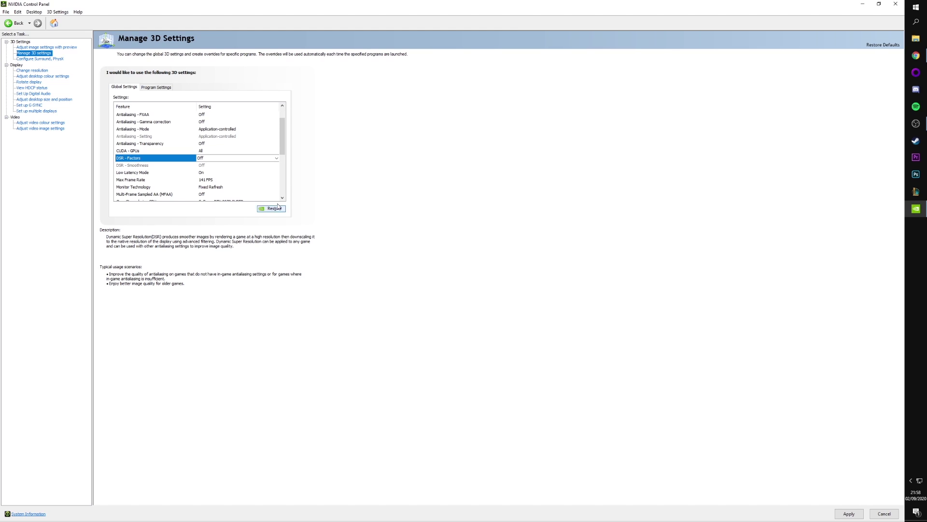
Choose Ultra for the global Low Latency Mode setting
{"action": "left_click", "coordinate": [159, 173]}
{"action": "left_click", "coordinate": [212, 173]}
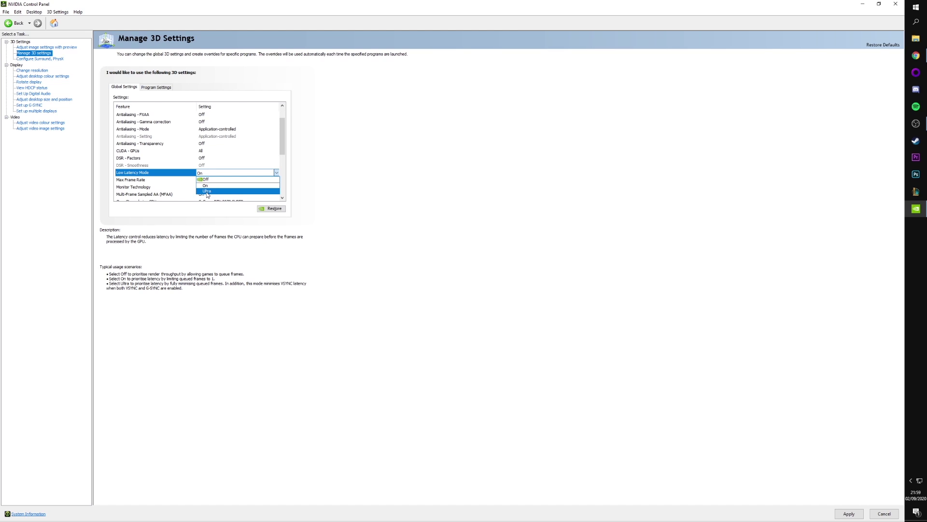
{"action": "left_click", "coordinate": [207, 192]}
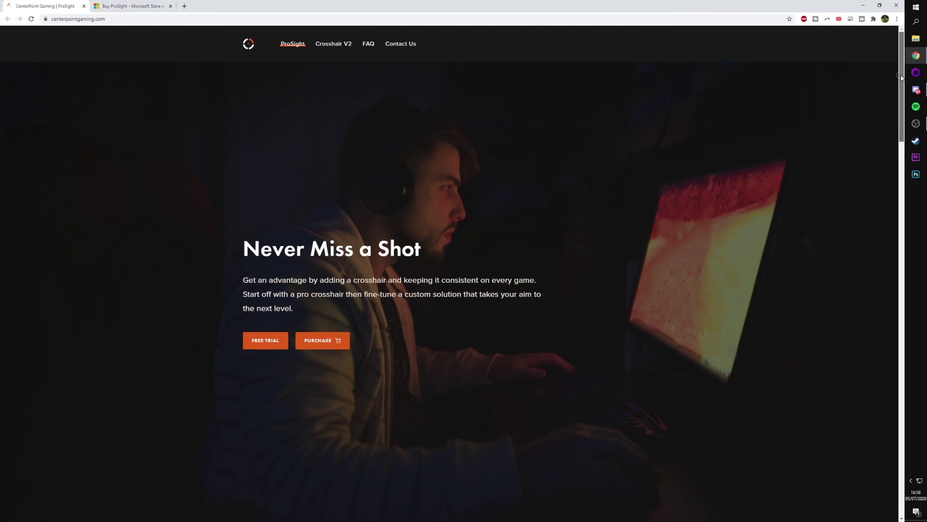
Scroll the centerpointgaming.com ProSight page down to its Fully Customizable section
{"action": "left_click_drag", "start_coordinate": [900, 74], "coordinate": [892, 304]}
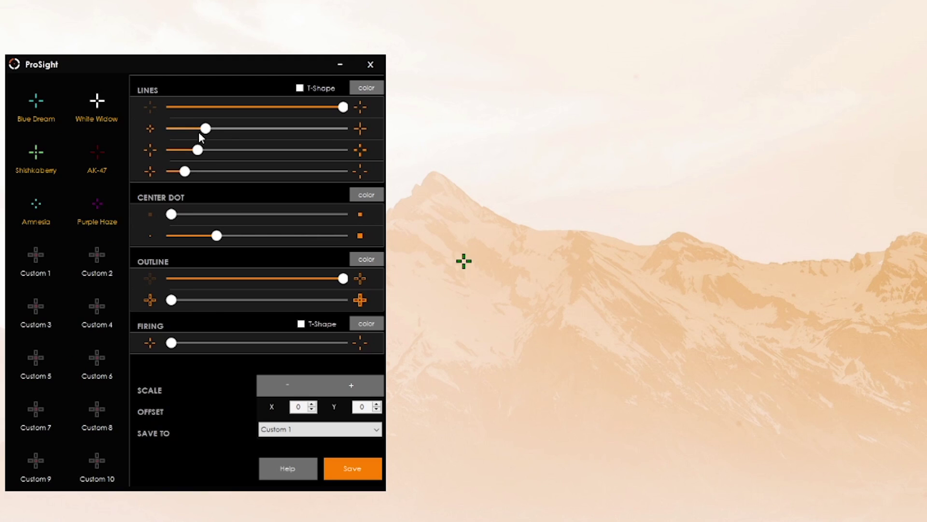
Lengthen the crosshair lines, reset Offset Y to 0, and save the crosshair to Custom 1
{"action": "left_click_drag", "start_coordinate": [210, 129], "coordinate": [372, 127]}
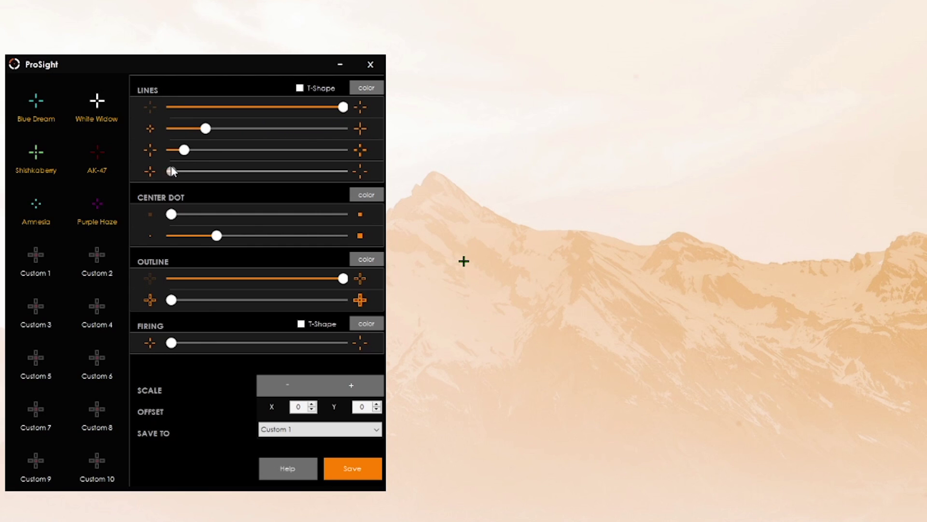
{"action": "mouse_move", "coordinate": [171, 170]}
{"action": "left_mouse_down"}
{"action": "mouse_move", "coordinate": [234, 170]}
{"action": "mouse_move", "coordinate": [184, 172]}
{"action": "left_mouse_up"}
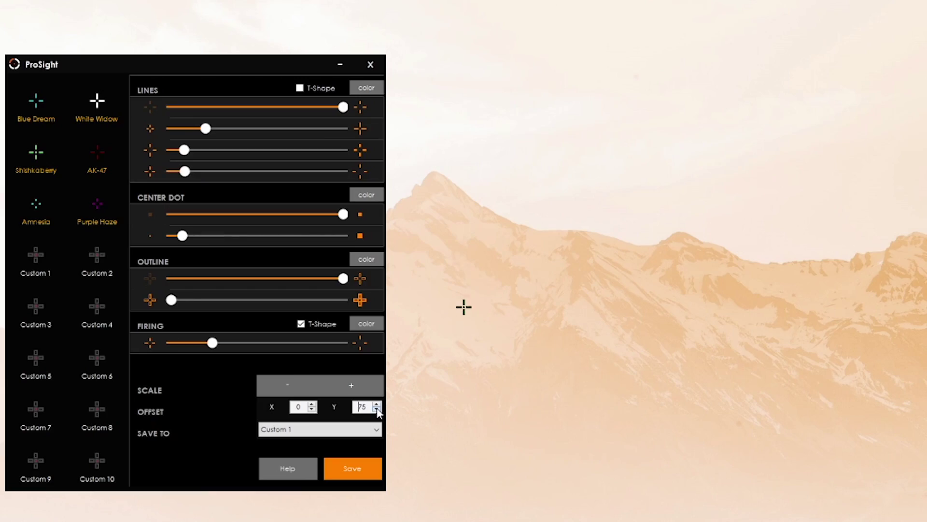
{"action": "left_click", "coordinate": [378, 411]}
{"action": "left_click", "coordinate": [366, 426]}
{"action": "left_click", "coordinate": [283, 437]}
{"action": "left_click", "coordinate": [353, 468]}
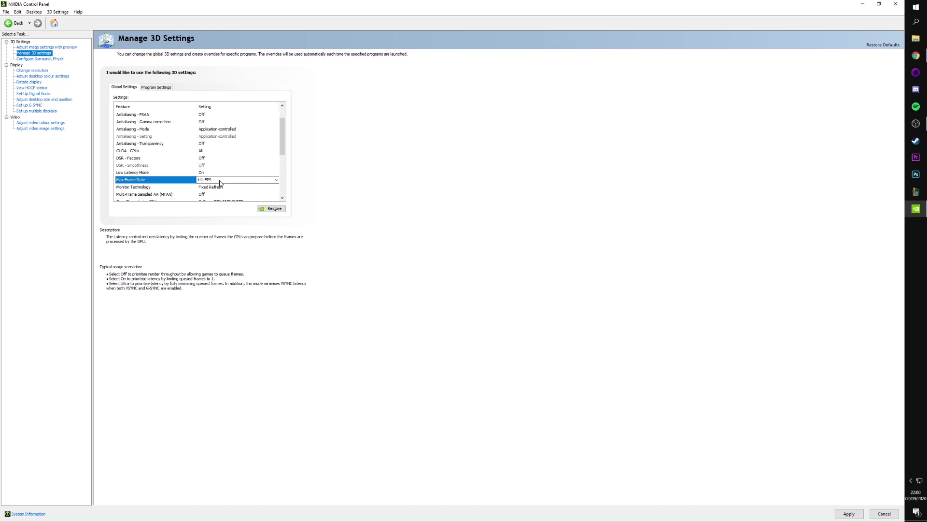
{"action": "left_click", "coordinate": [220, 180]}
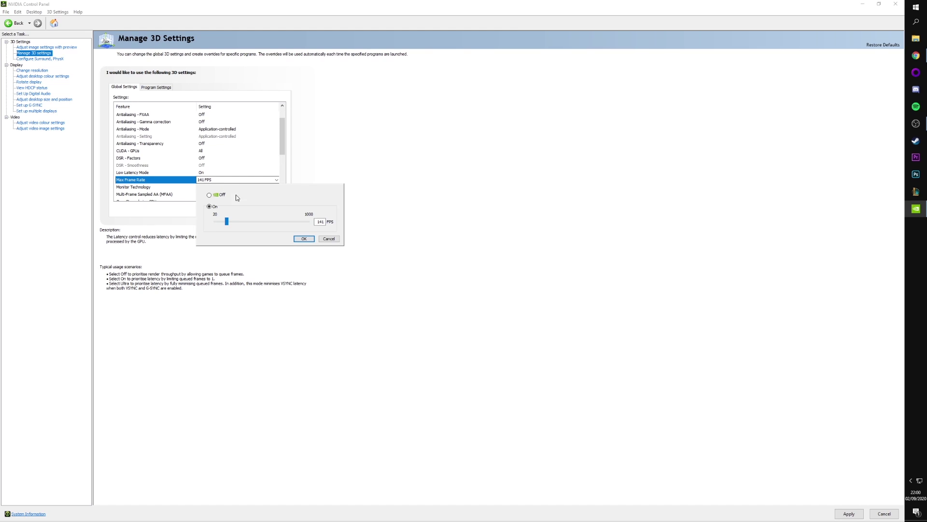
{"action": "left_click", "coordinate": [323, 221]}
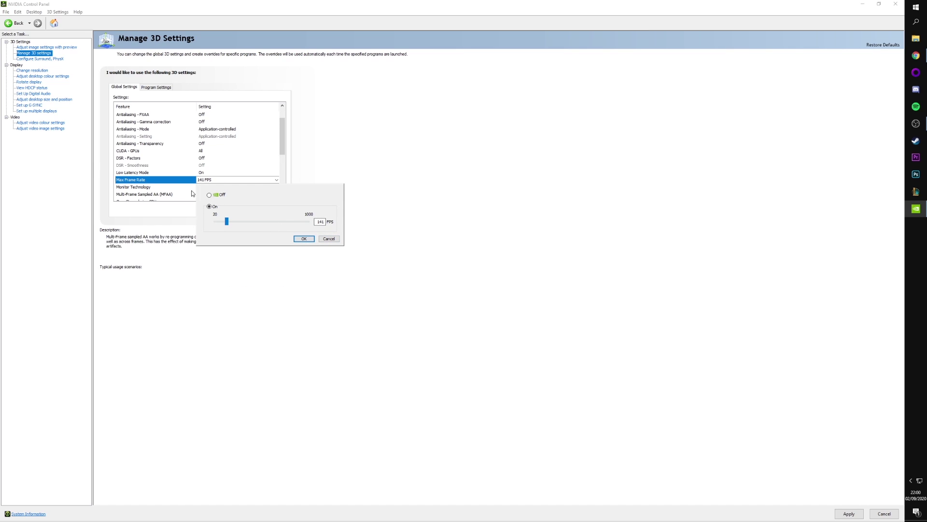
{"action": "left_click", "coordinate": [336, 239]}
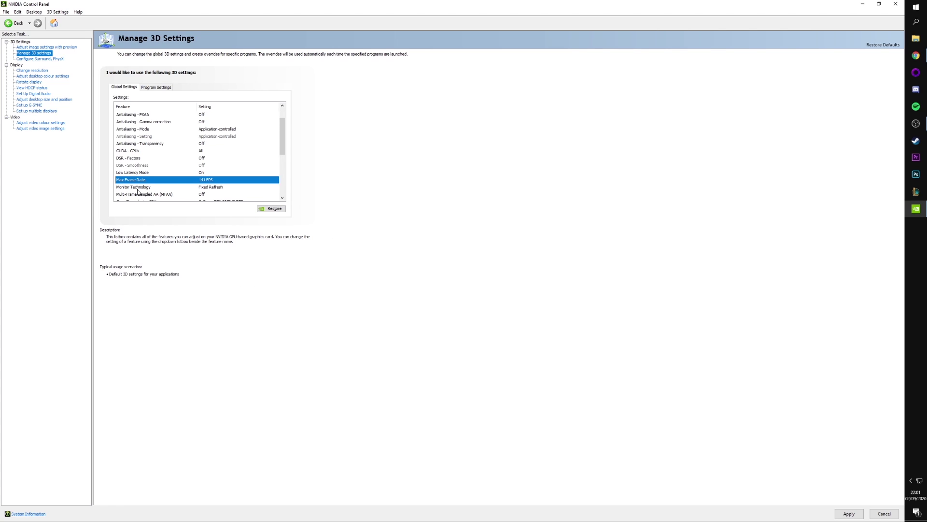
Leave Monitor Technology on Fixed Refresh
{"action": "left_click", "coordinate": [222, 187]}
{"action": "left_click", "coordinate": [222, 187]}
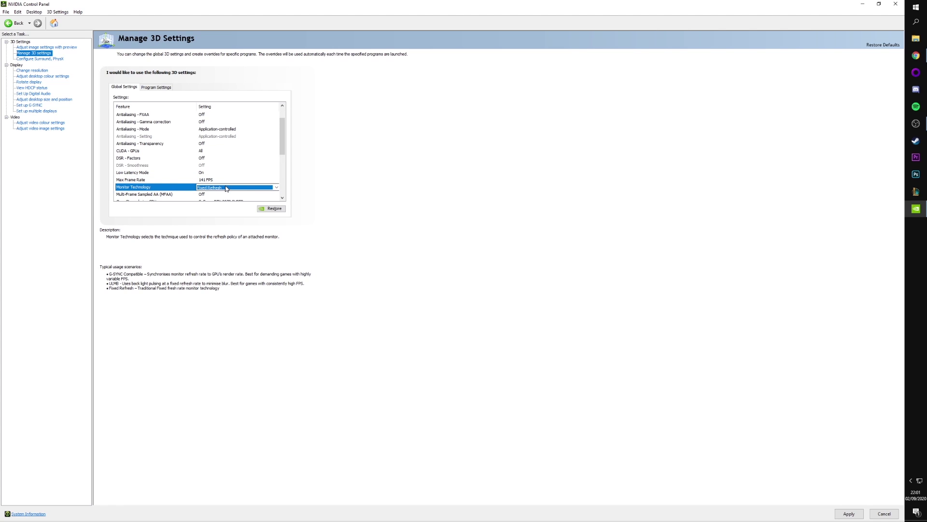
{"action": "left_click", "coordinate": [220, 188]}
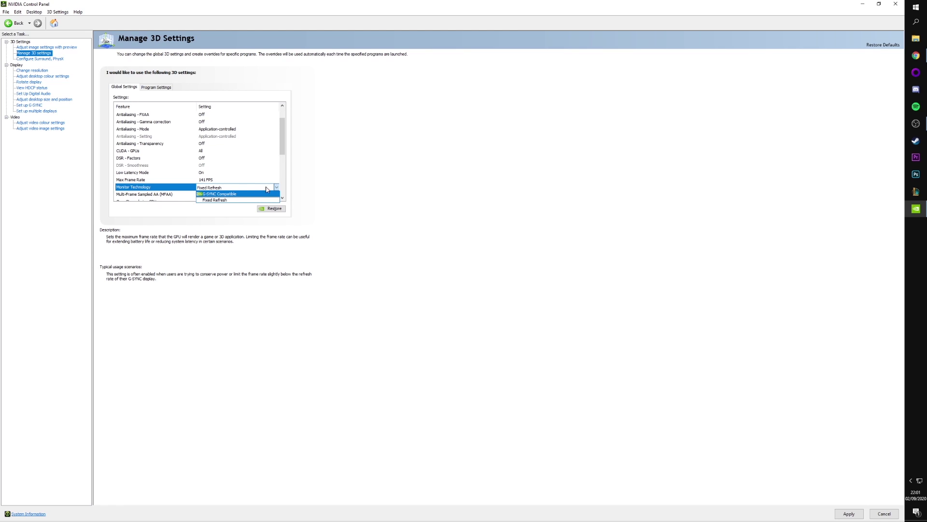
{"action": "left_click", "coordinate": [225, 187]}
Keep the GeForce RTX 2070 SUPER as the global OpenGL rendering GPU
{"action": "scroll", "coordinate": [154, 154], "scroll_direction": "down", "scroll_amount": 2}
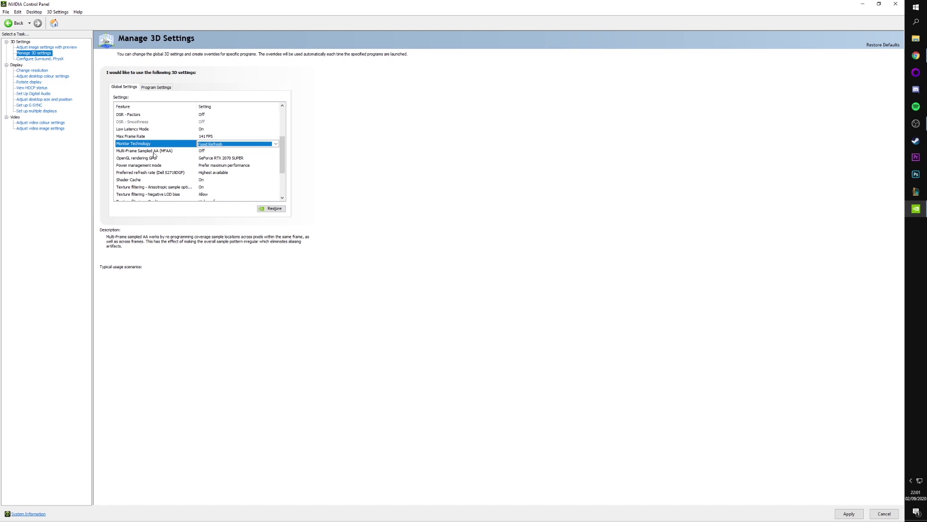
{"action": "left_click", "coordinate": [209, 152]}
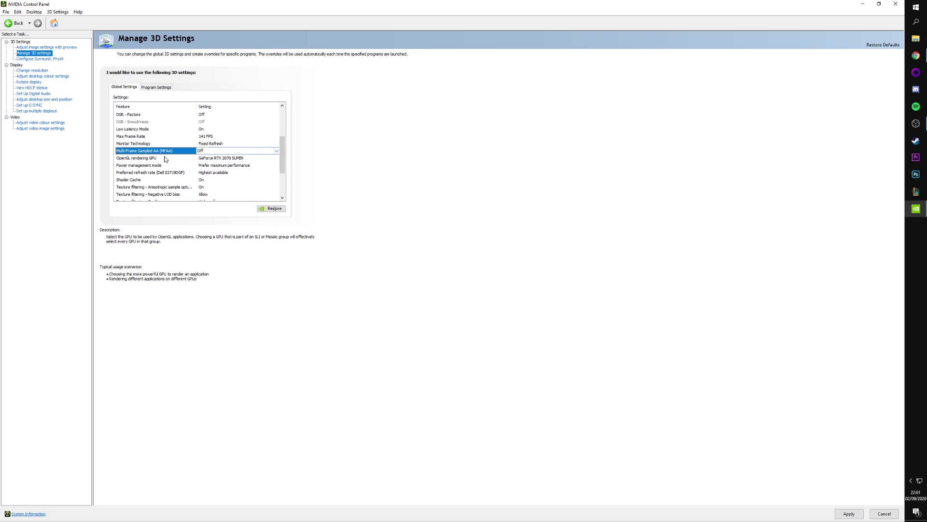
{"action": "left_click", "coordinate": [222, 160]}
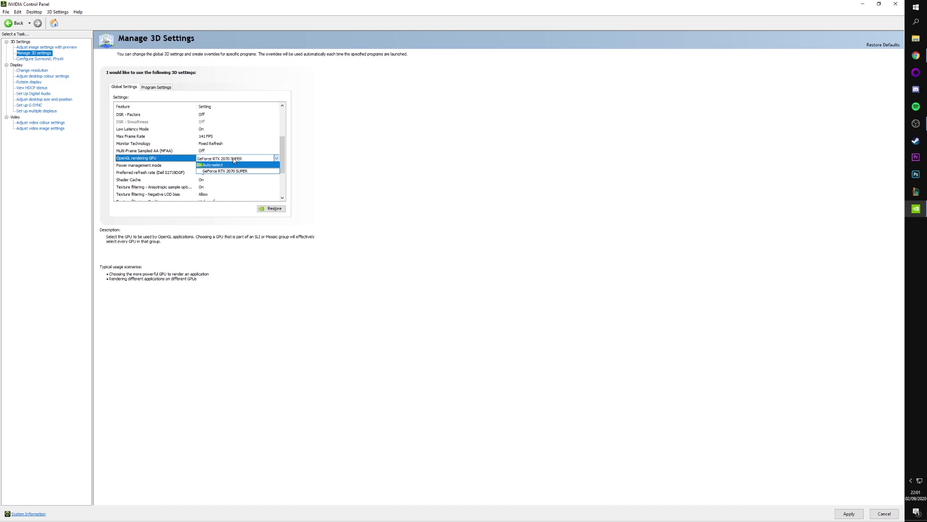
{"action": "left_click", "coordinate": [223, 171]}
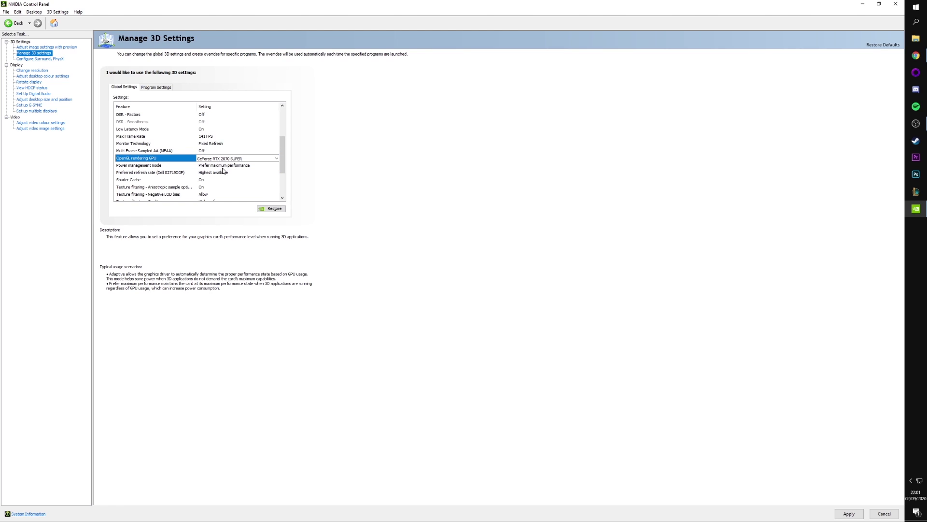
Keep Power management mode at Prefer maximum performance and the Dell S2716DGF's refresh rate at Highest available
{"action": "left_click", "coordinate": [223, 166]}
{"action": "left_click", "coordinate": [223, 167]}
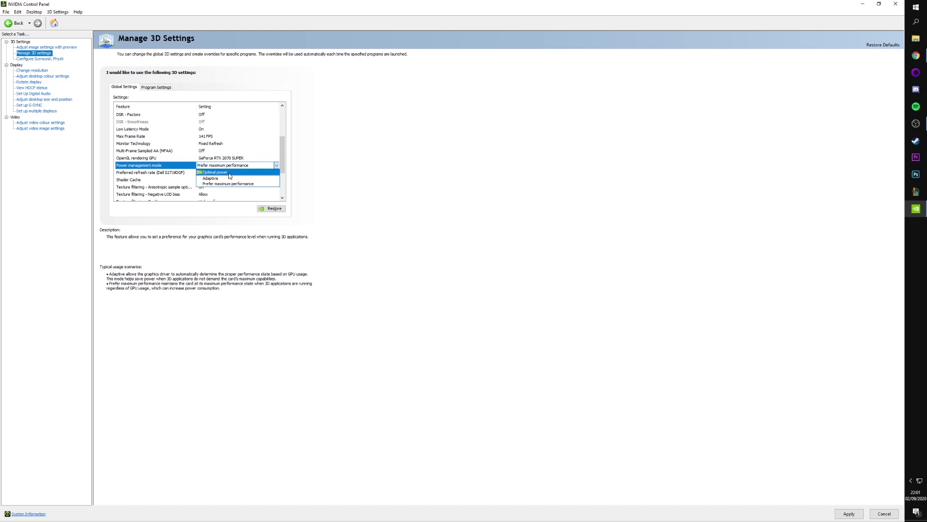
{"action": "left_click", "coordinate": [220, 184]}
{"action": "left_click", "coordinate": [223, 174]}
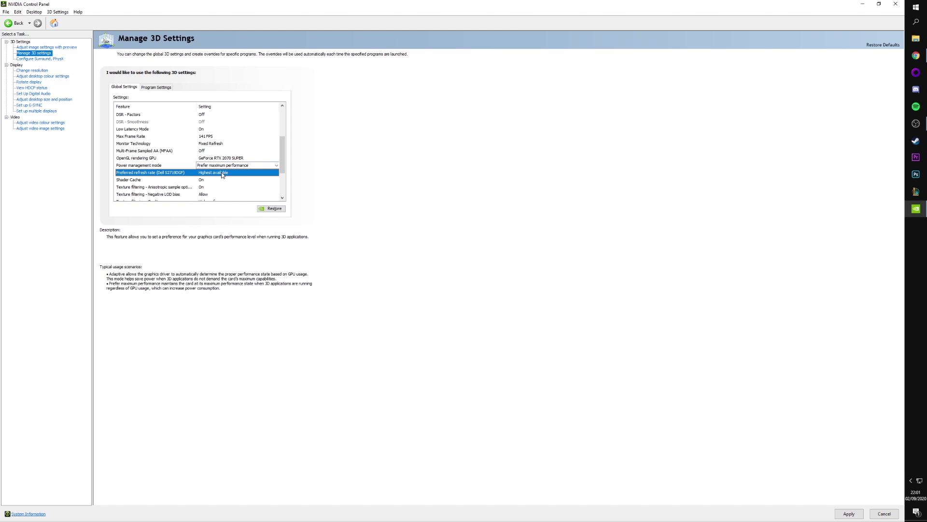
{"action": "left_click", "coordinate": [222, 174]}
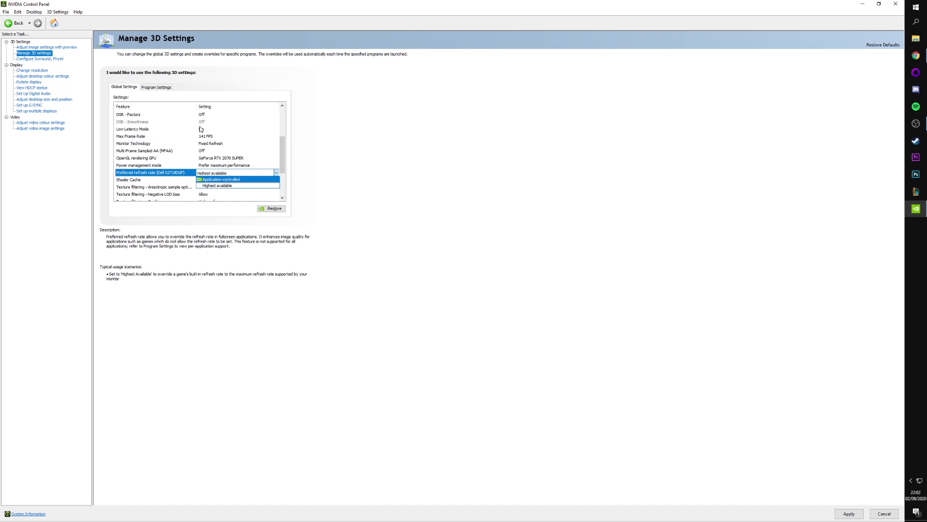
{"action": "left_click", "coordinate": [247, 173]}
{"action": "scroll", "coordinate": [158, 188], "scroll_direction": "down", "scroll_amount": 1}
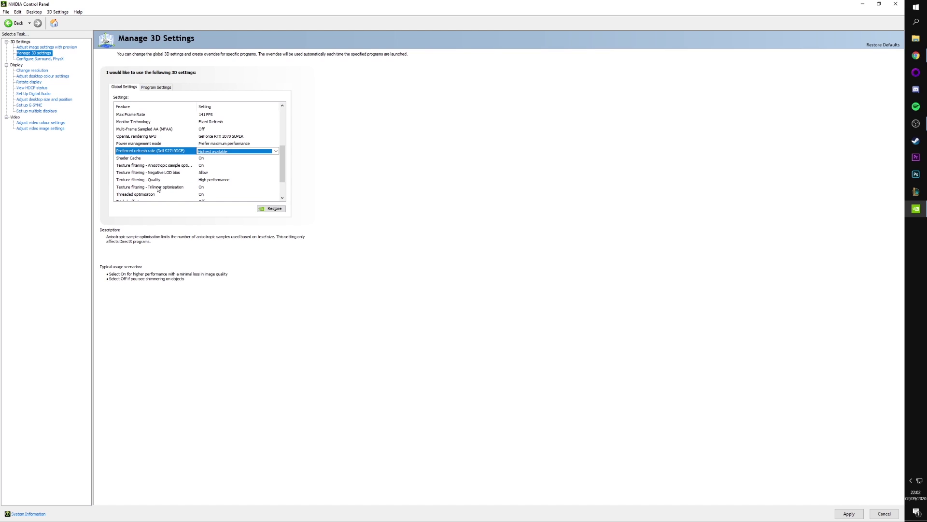
Review the Shader Cache options and leave it set to On
{"action": "left_click", "coordinate": [211, 158]}
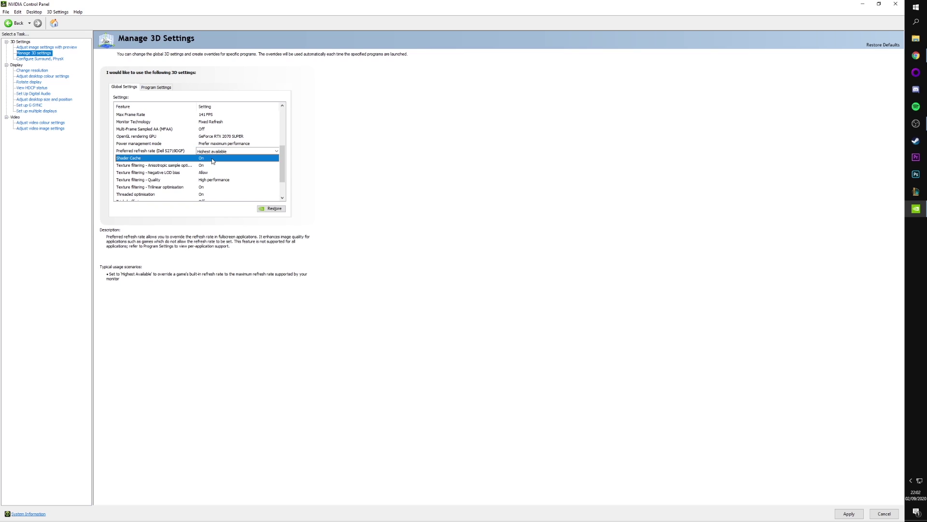
{"action": "left_click", "coordinate": [211, 157]}
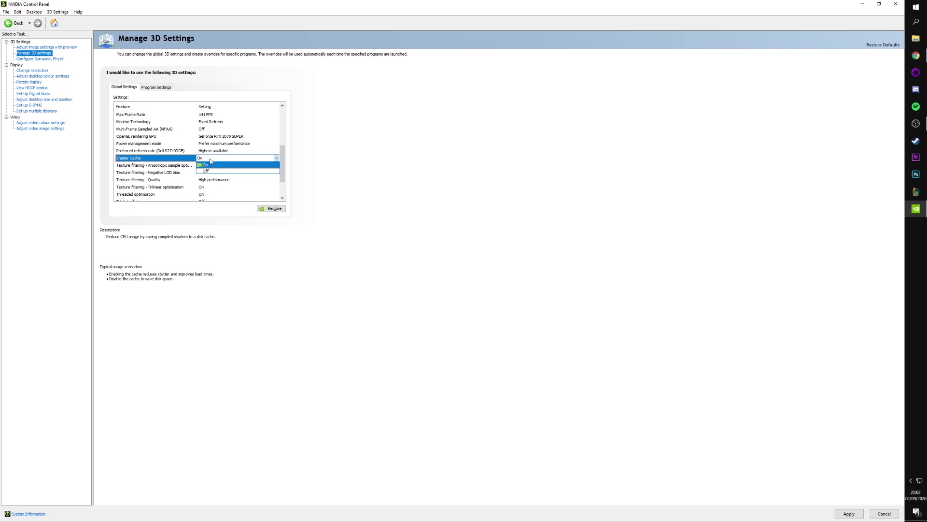
{"action": "left_click", "coordinate": [252, 160]}
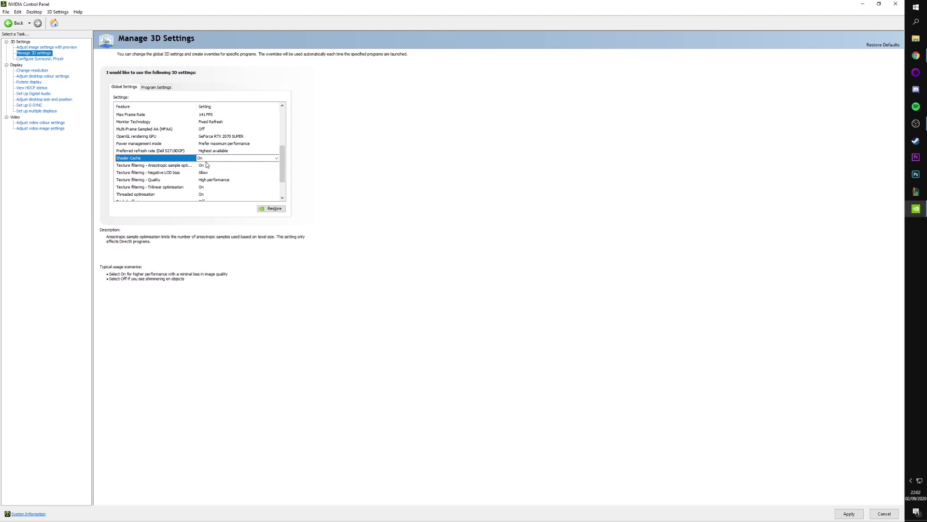
Check the anisotropic and Negative LOD bias rows, then keep texture filtering Quality at High performance
{"action": "left_click", "coordinate": [181, 165]}
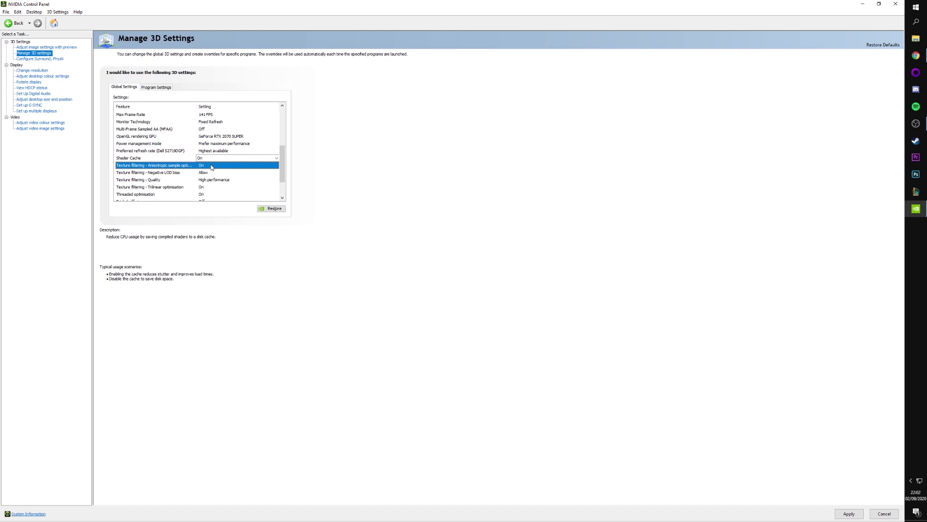
{"action": "scroll", "coordinate": [182, 162], "scroll_direction": "down", "scroll_amount": 1}
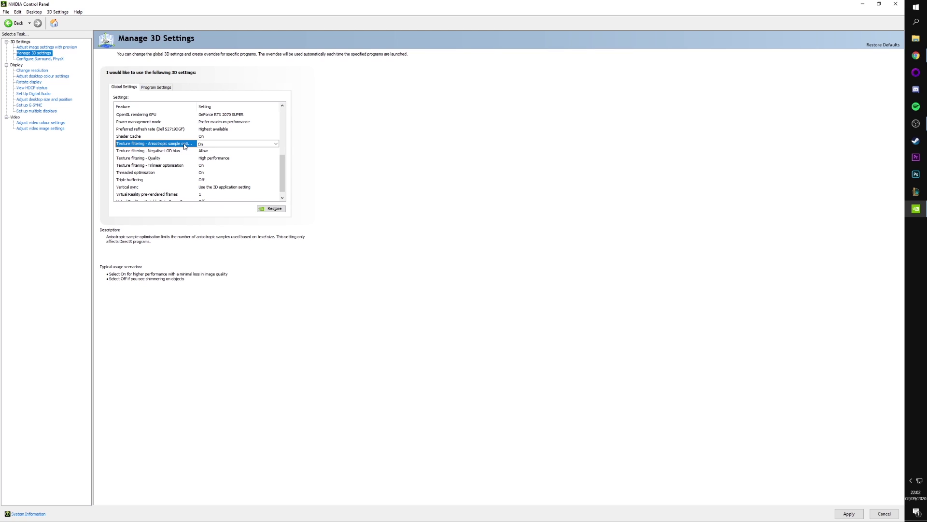
{"action": "scroll", "coordinate": [171, 147], "scroll_direction": "down", "scroll_amount": 1}
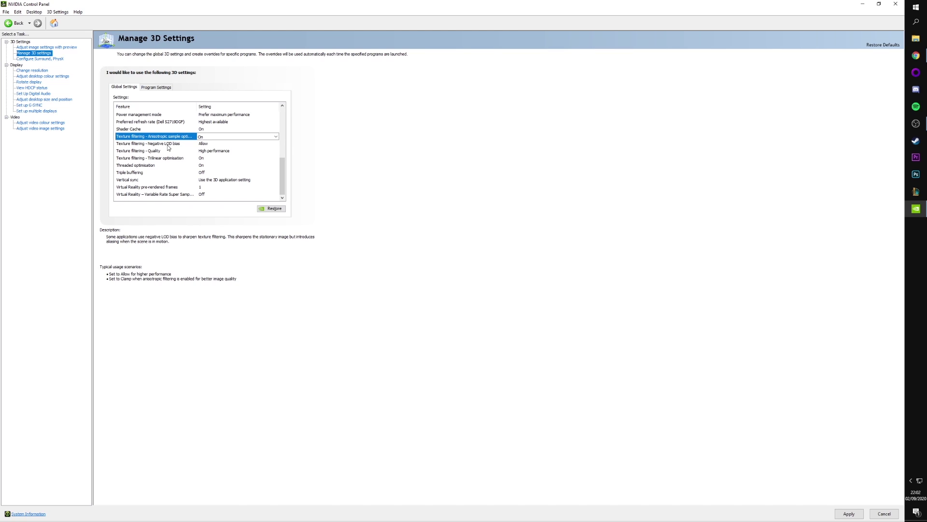
{"action": "left_click", "coordinate": [167, 144]}
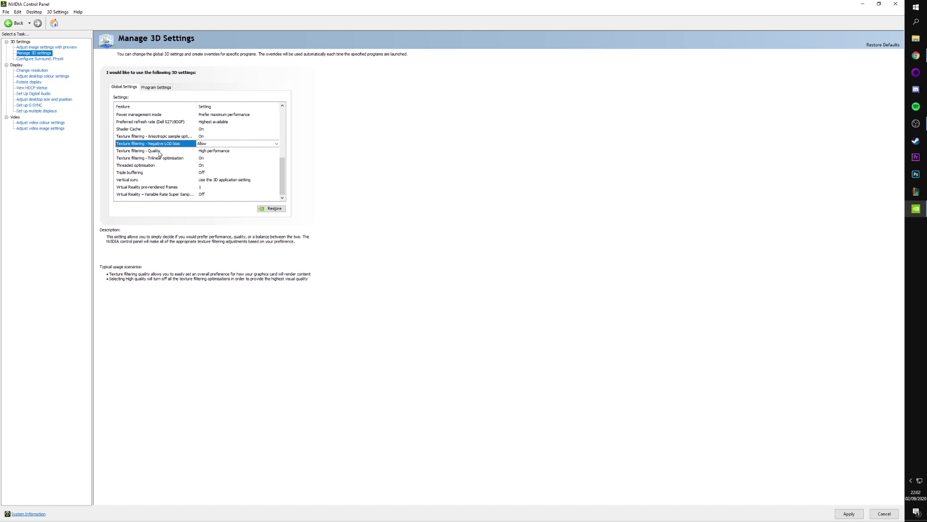
{"action": "left_click", "coordinate": [205, 151]}
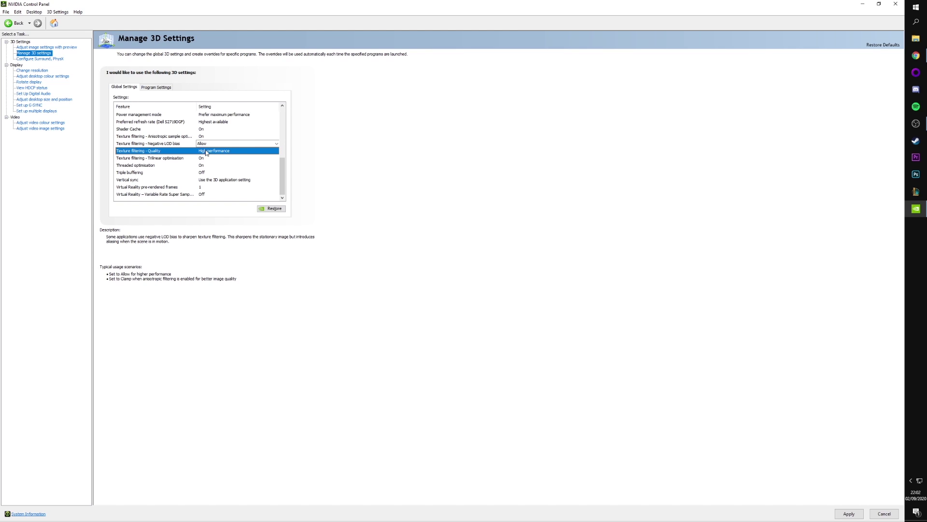
{"action": "left_click", "coordinate": [206, 153]}
{"action": "left_click", "coordinate": [225, 151]}
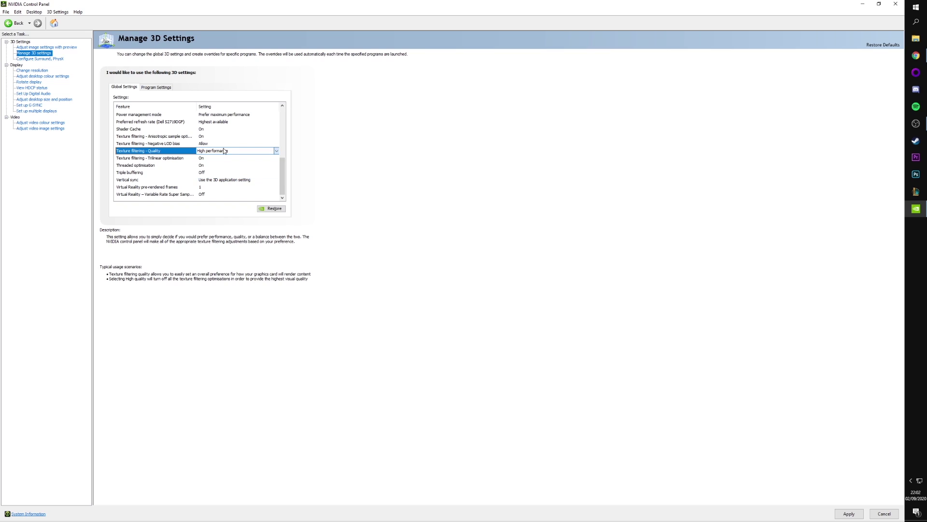
Review Threaded optimisation and Triple buffering, and keep Vertical sync on Use the 3D application setting
{"action": "left_click", "coordinate": [209, 166]}
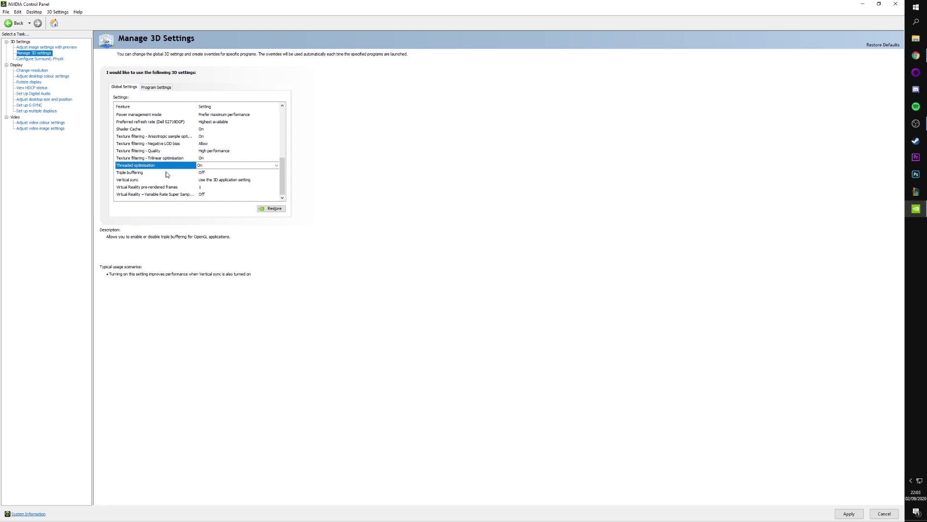
{"action": "left_click", "coordinate": [231, 173]}
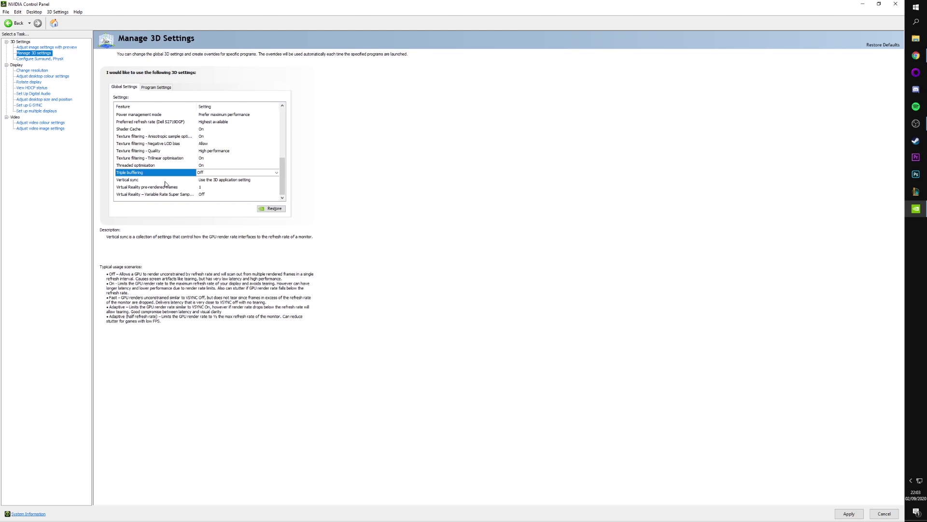
{"action": "left_click", "coordinate": [223, 180]}
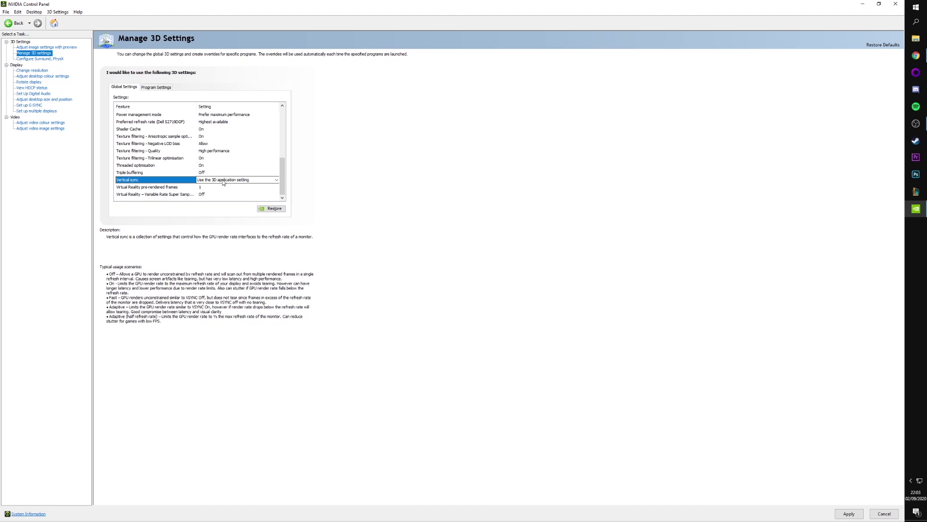
{"action": "left_click", "coordinate": [223, 182]}
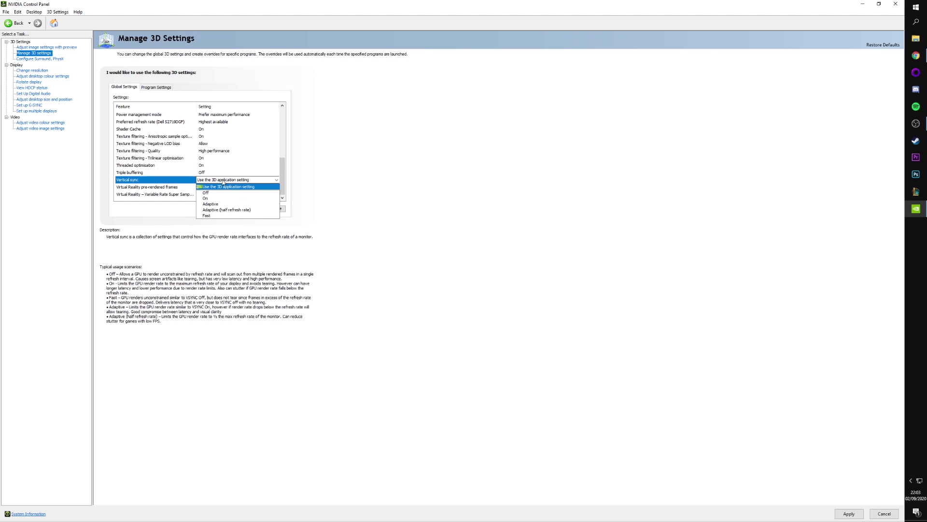
{"action": "left_click", "coordinate": [224, 187]}
Keep VR pre-rendered frames at 1 and review VR variable rate super sampling
{"action": "left_click", "coordinate": [147, 188]}
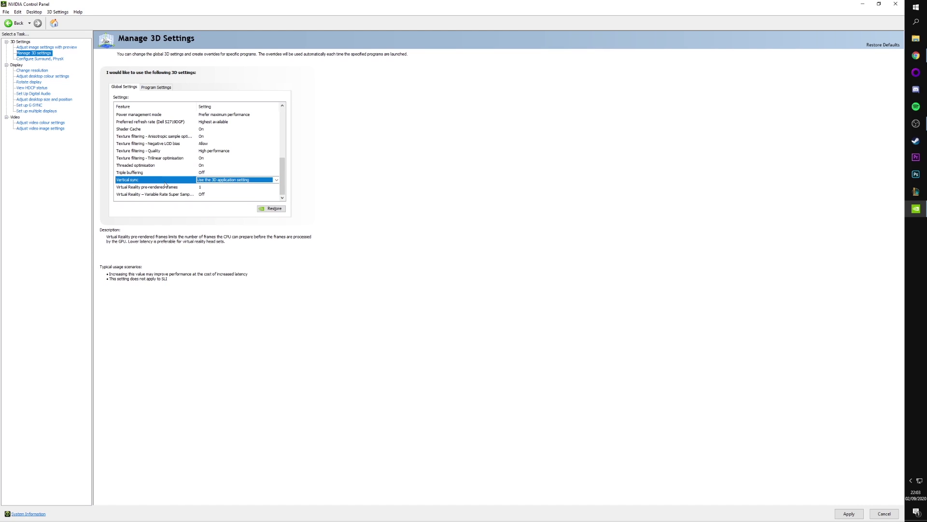
{"action": "left_click", "coordinate": [219, 188]}
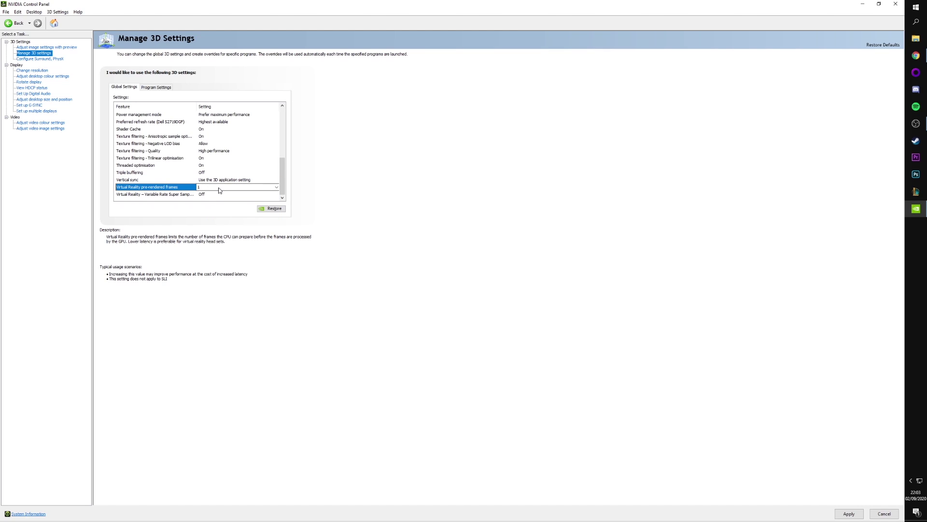
{"action": "left_click", "coordinate": [218, 188]}
{"action": "left_click", "coordinate": [219, 193]}
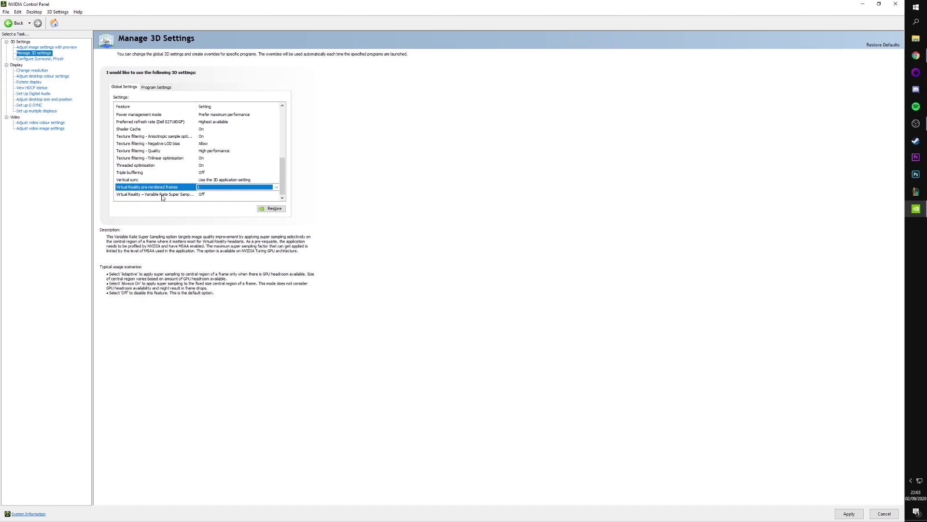
{"action": "left_click", "coordinate": [162, 195]}
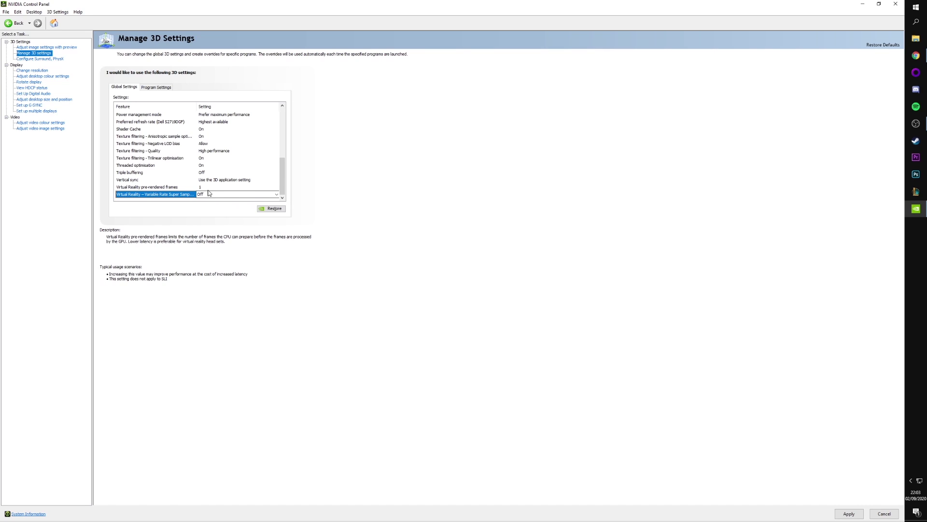
{"action": "scroll", "coordinate": [170, 191], "scroll_direction": "up", "scroll_amount": 1}
Check the preferred refresh rate row, then select Apex Legends under Program Settings
{"action": "scroll", "coordinate": [170, 190], "scroll_direction": "up", "scroll_amount": 2}
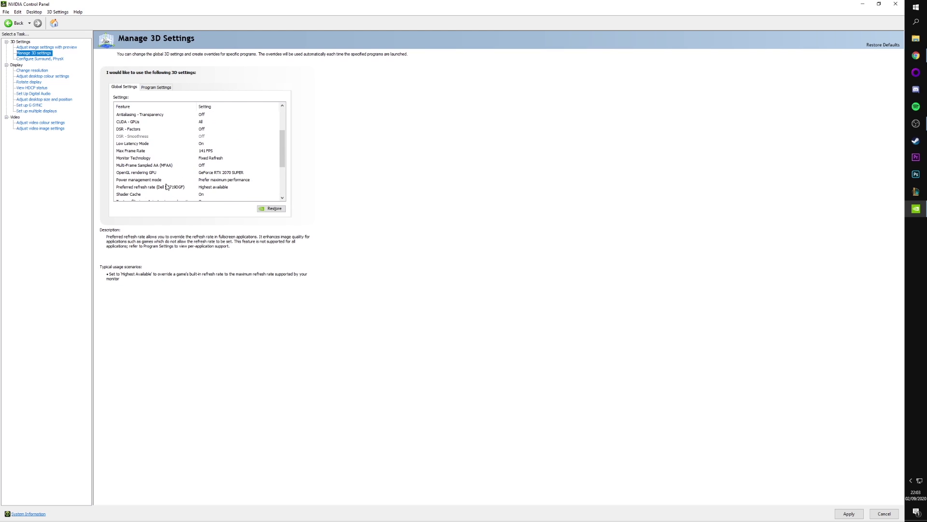
{"action": "left_click", "coordinate": [167, 186]}
{"action": "scroll", "coordinate": [187, 128], "scroll_direction": "up", "scroll_amount": 3}
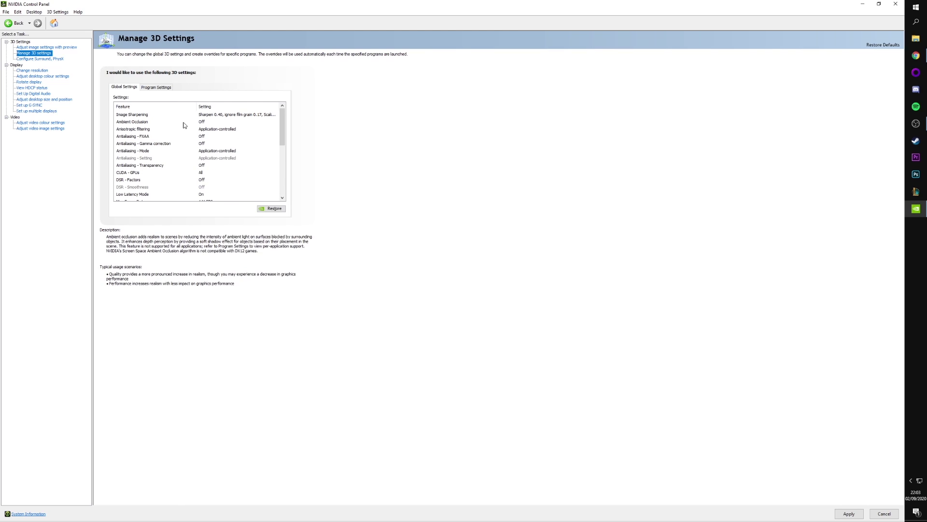
{"action": "left_click", "coordinate": [151, 88]}
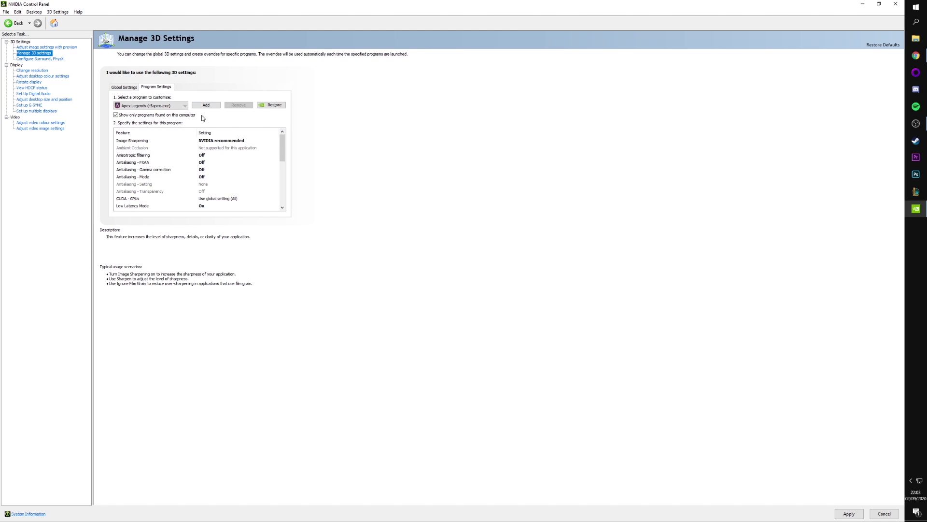
{"action": "scroll", "coordinate": [171, 150], "scroll_direction": "down", "scroll_amount": 3}
{"action": "left_click", "coordinate": [151, 105]}
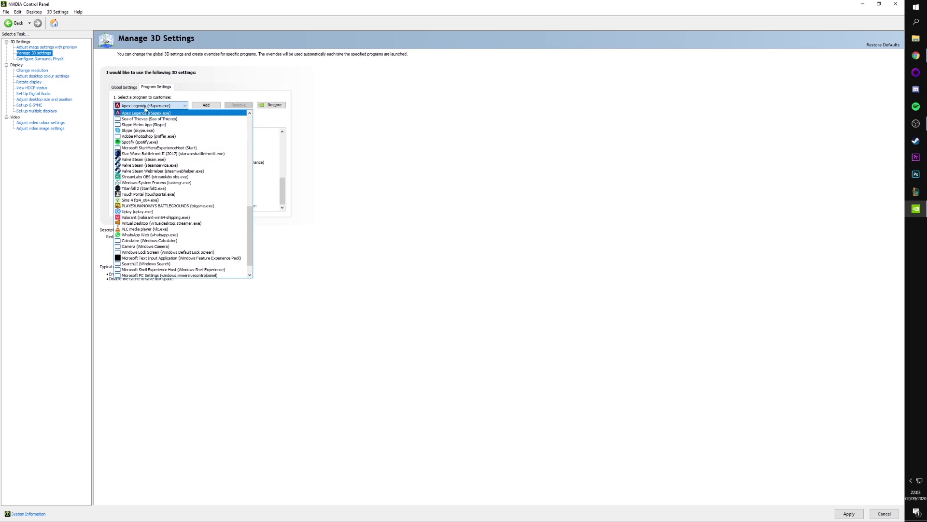
{"action": "left_click", "coordinate": [147, 107]}
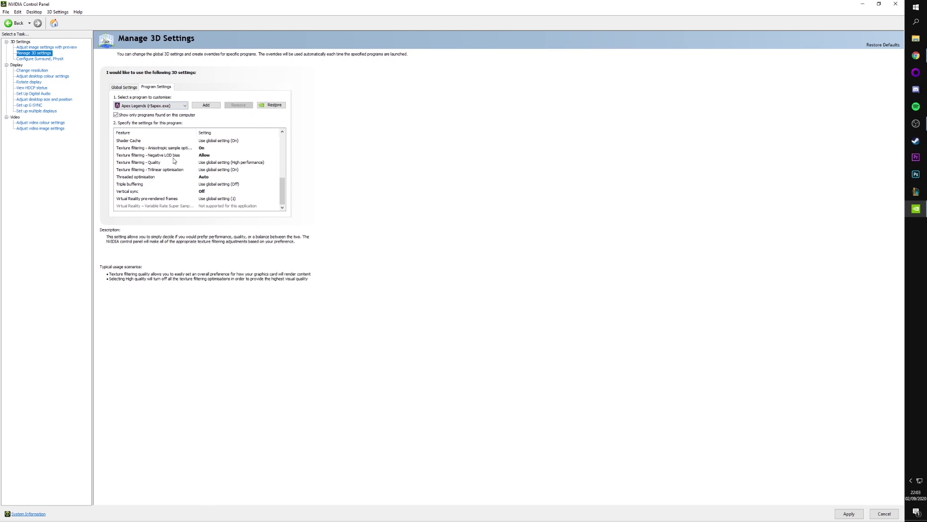
Look through the Apex Legends settings, return to Global Settings, then go to Configure Surround, PhysX
{"action": "scroll", "coordinate": [211, 183], "scroll_direction": "up", "scroll_amount": 4}
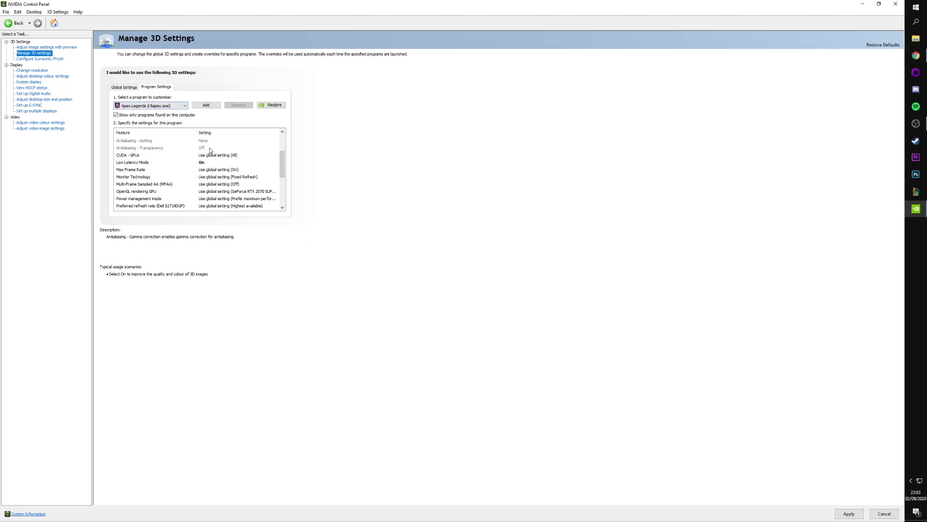
{"action": "scroll", "coordinate": [210, 151], "scroll_direction": "down", "scroll_amount": 2}
{"action": "scroll", "coordinate": [232, 180], "scroll_direction": "down", "scroll_amount": 2}
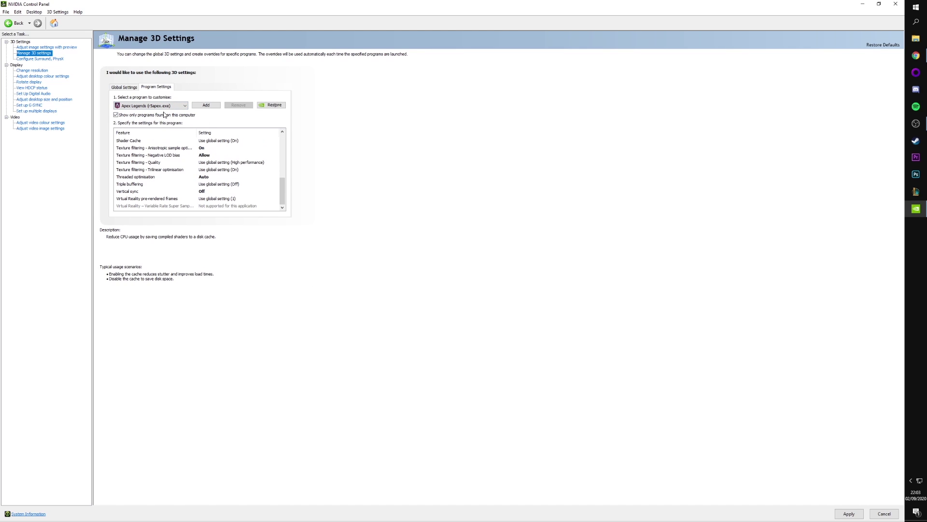
{"action": "left_click", "coordinate": [133, 87]}
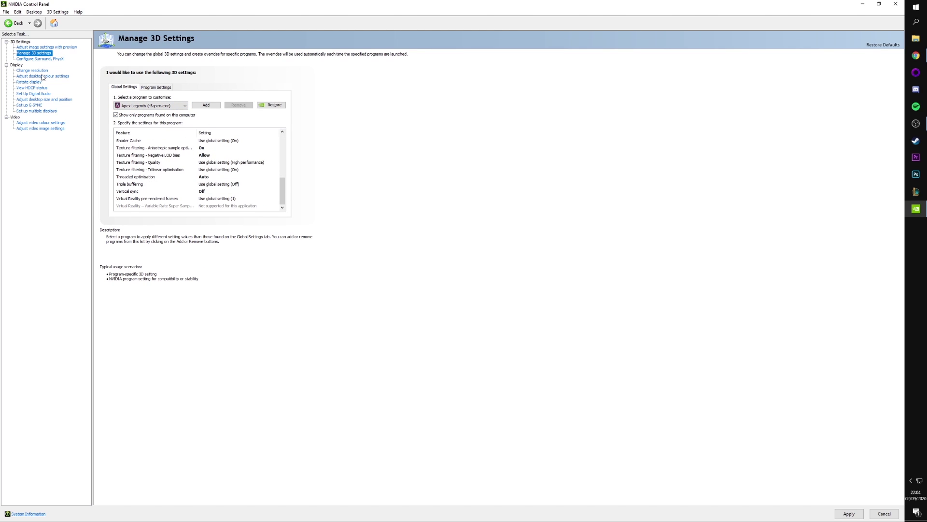
{"action": "left_click", "coordinate": [40, 59]}
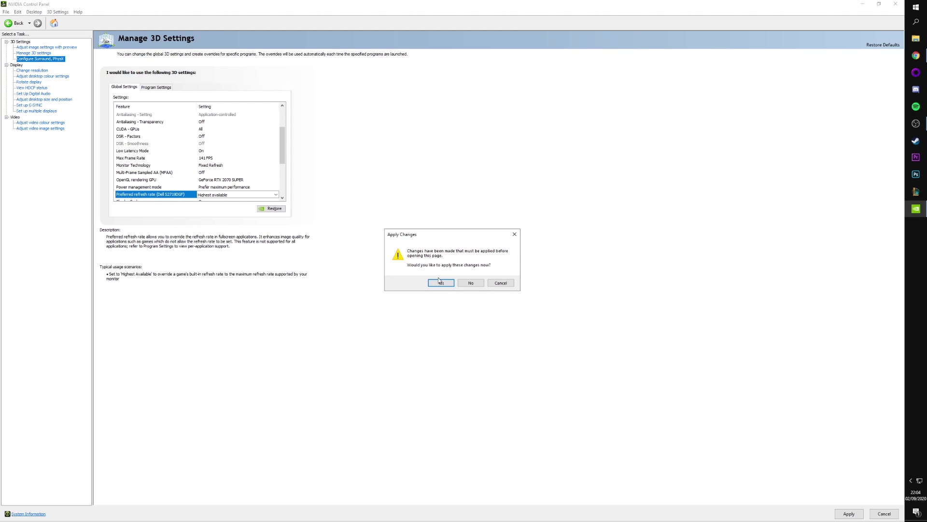
Apply the pending 3D changes and set the PhysX processor to GeForce RTX 2070 SUPER
{"action": "left_click", "coordinate": [439, 282]}
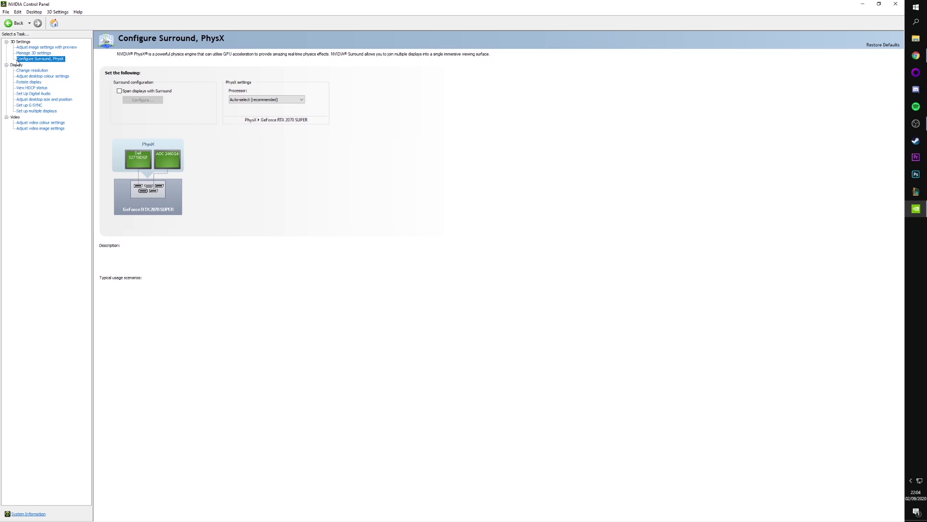
{"action": "left_click", "coordinate": [269, 99]}
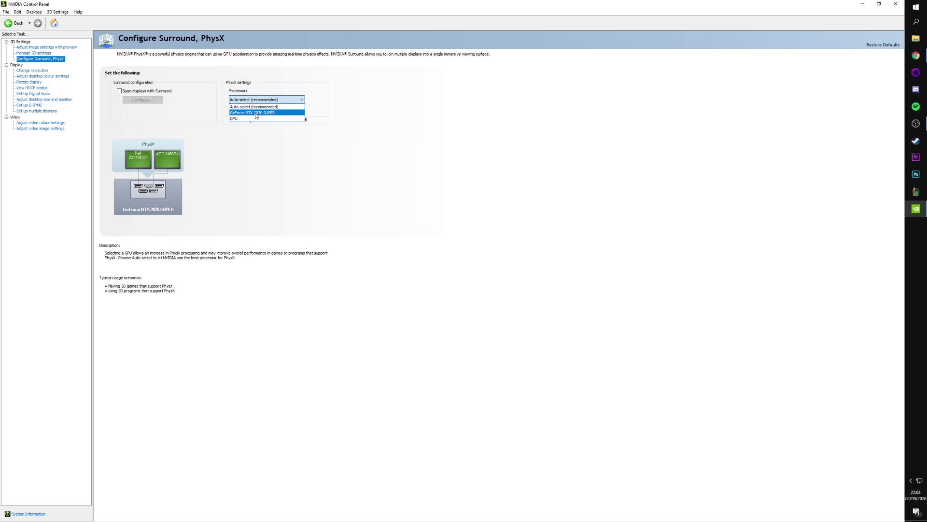
{"action": "left_click", "coordinate": [256, 113]}
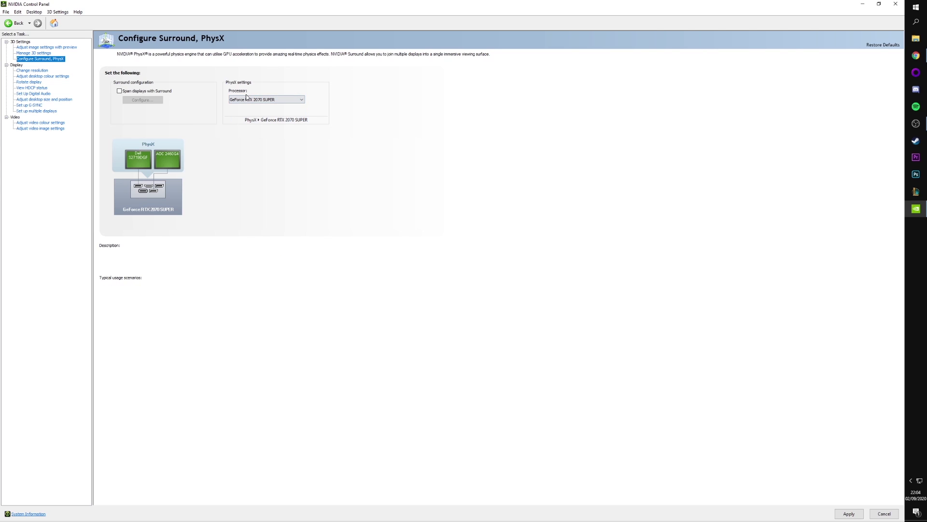
{"action": "left_click", "coordinate": [852, 516]}
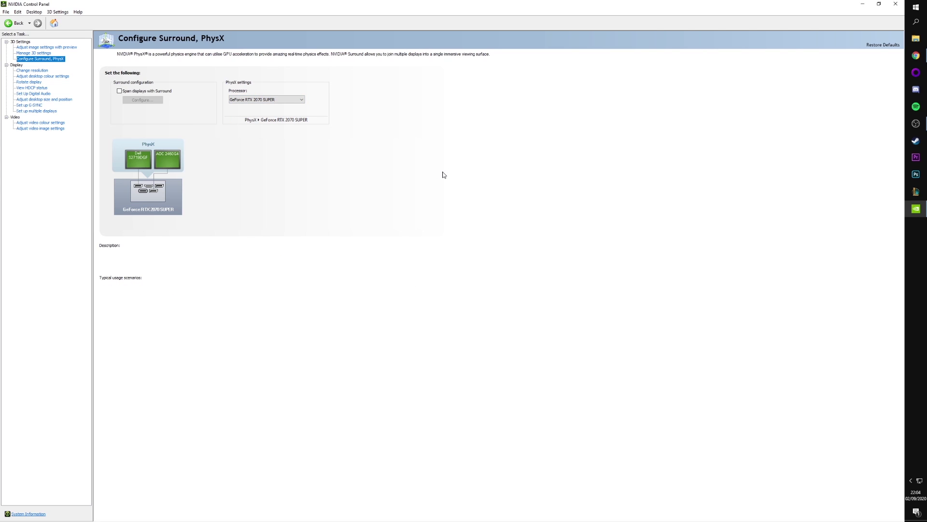
{"action": "left_click", "coordinate": [32, 70]}
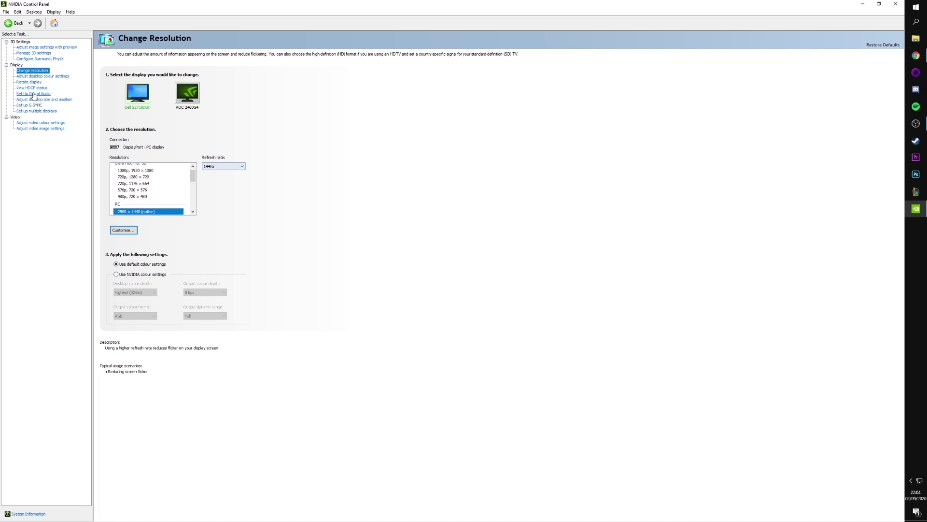
Raise desktop digital vibrance to 65%, apply it, and move on to Rotate Display
{"action": "left_click", "coordinate": [43, 76]}
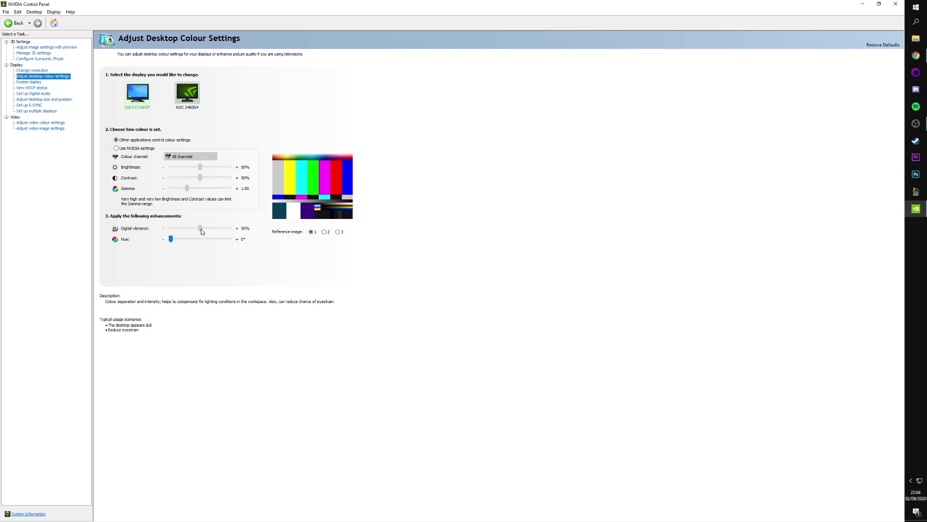
{"action": "left_click_drag", "start_coordinate": [205, 228], "coordinate": [210, 228]}
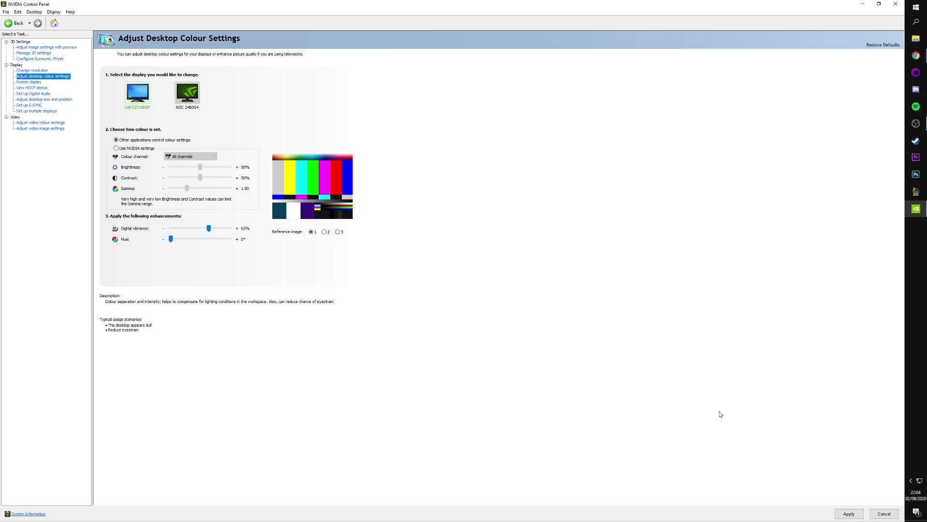
{"action": "left_click", "coordinate": [850, 514]}
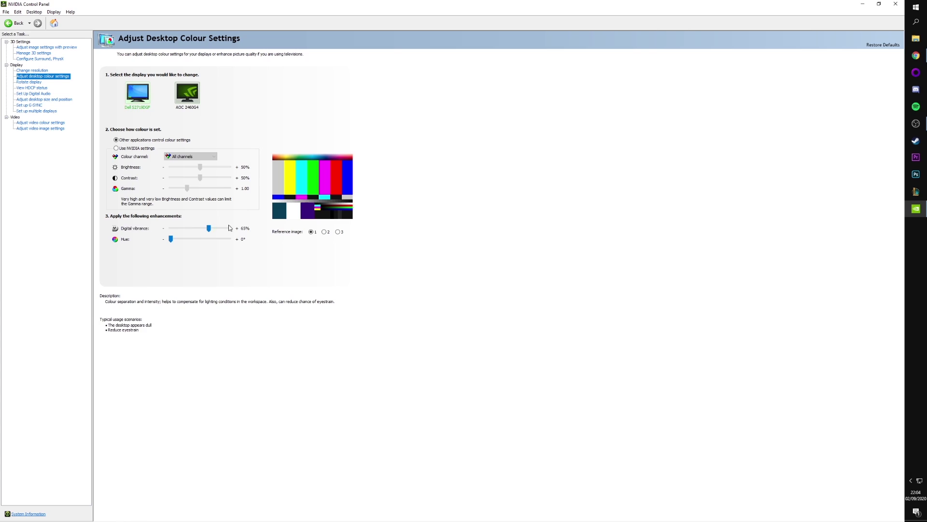
{"action": "left_click", "coordinate": [29, 82]}
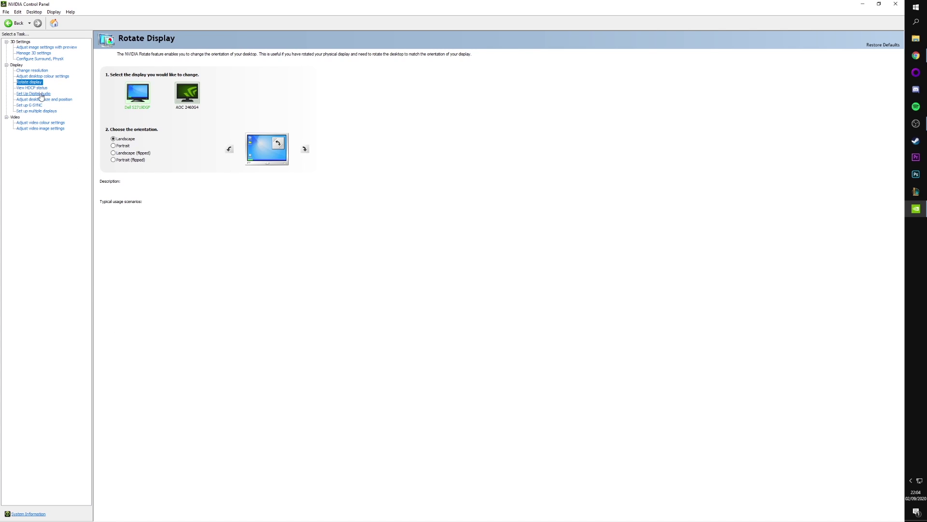
Look through the HDCP status, digital audio, desktop size, G-SYNC and multiple displays pages without changes
{"action": "left_click", "coordinate": [33, 88]}
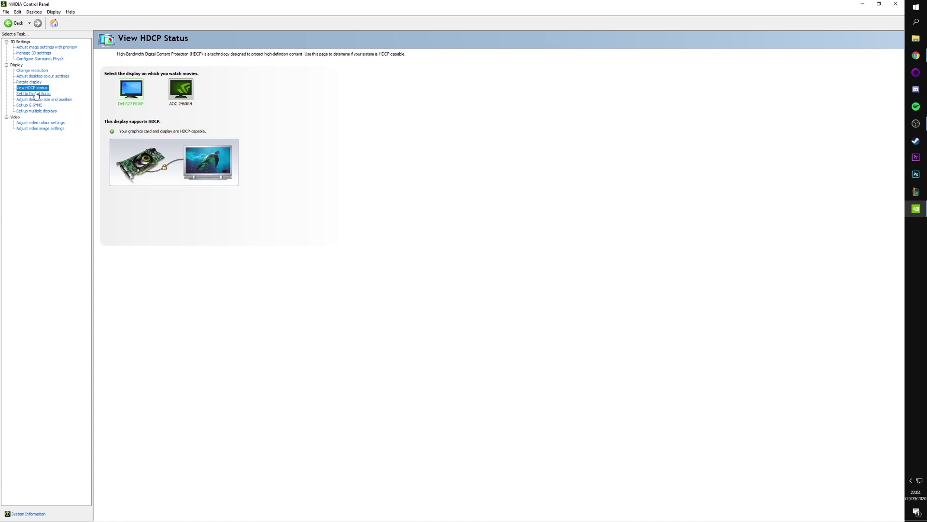
{"action": "left_click", "coordinate": [36, 95]}
{"action": "left_click", "coordinate": [44, 100]}
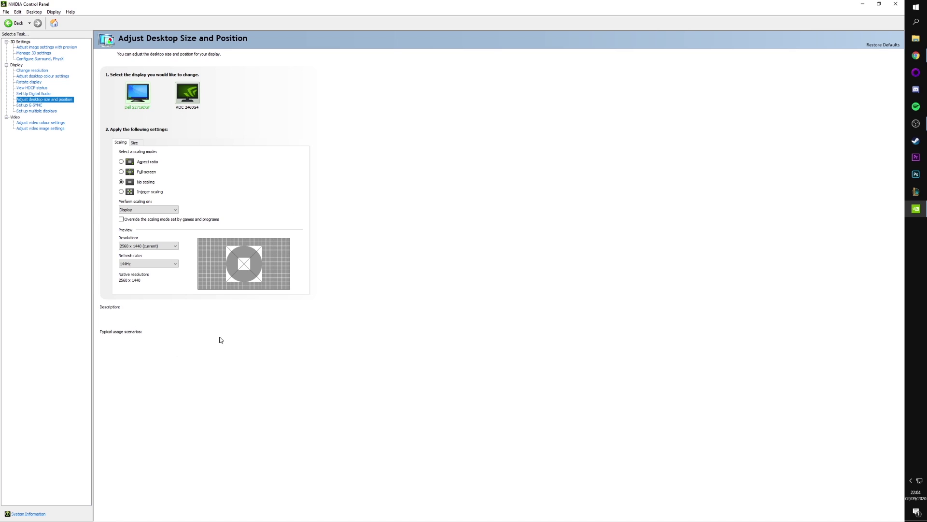
{"action": "mouse_move", "coordinate": [131, 177]}
{"action": "mouse_move", "coordinate": [175, 181]}
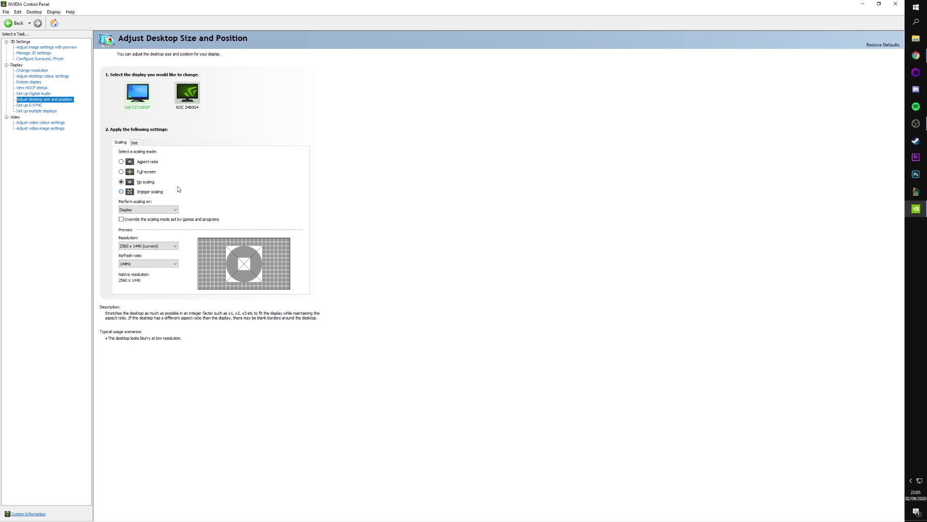
{"action": "left_click", "coordinate": [29, 105]}
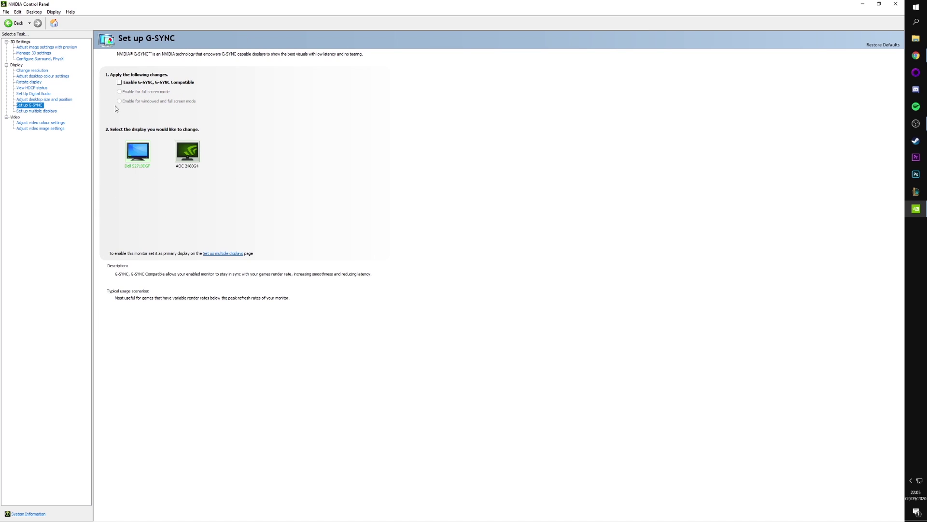
{"action": "left_click", "coordinate": [45, 115]}
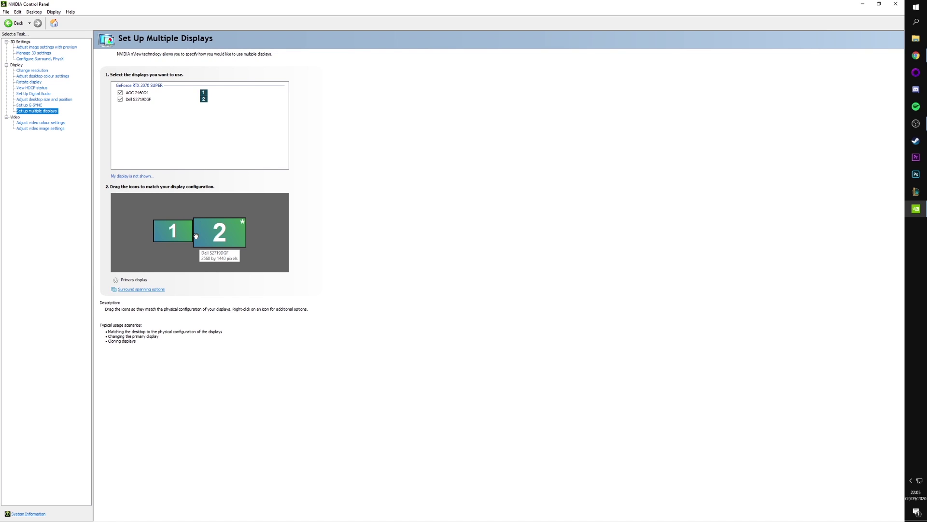
Switch between the video colour and video image settings pages, ending on video image settings
{"action": "left_click", "coordinate": [41, 123]}
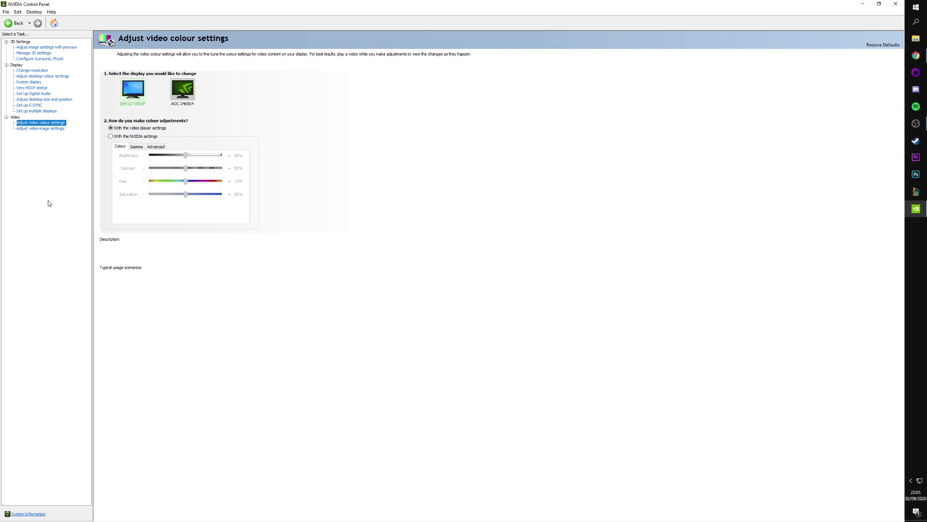
{"action": "left_click", "coordinate": [42, 129]}
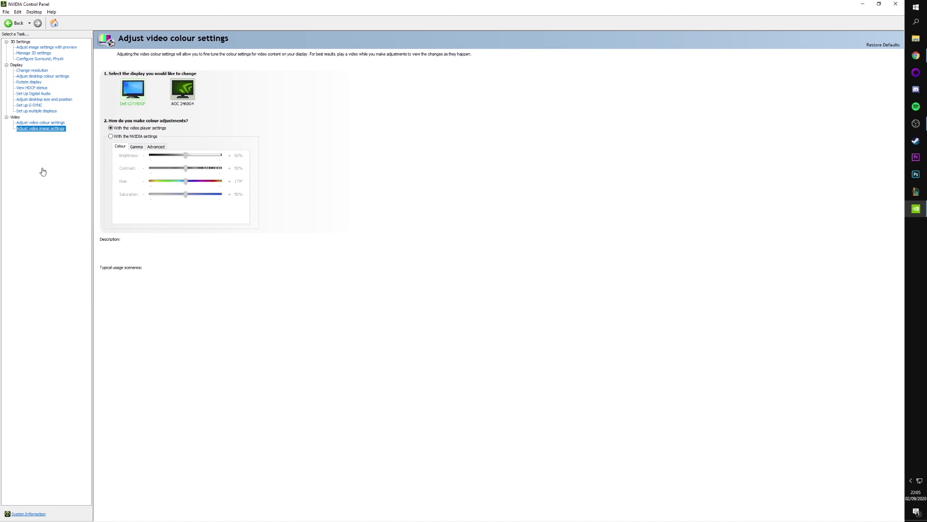
{"action": "left_click", "coordinate": [41, 122]}
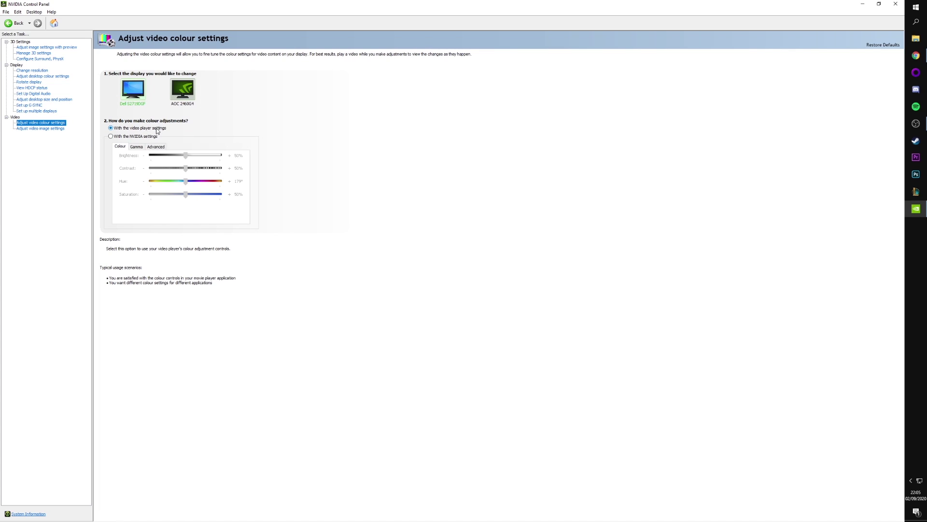
{"action": "left_click", "coordinate": [40, 128]}
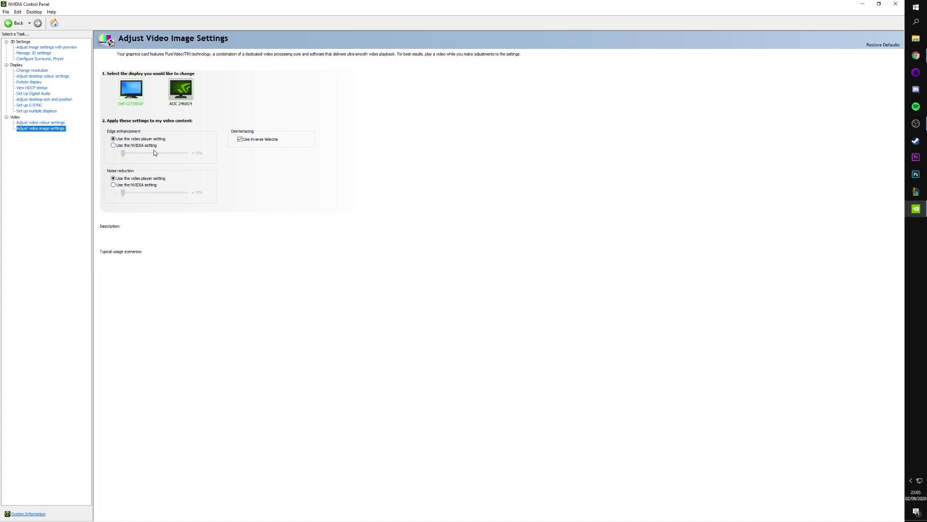